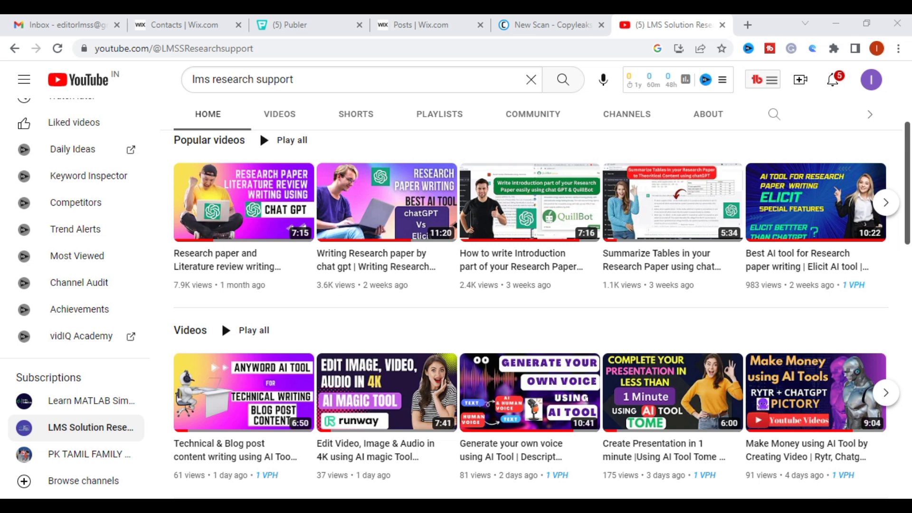
- Switch from the YouTube channel tab to the already-open Copyleaks New Scan tab
key(ctrl+shift+Tab)
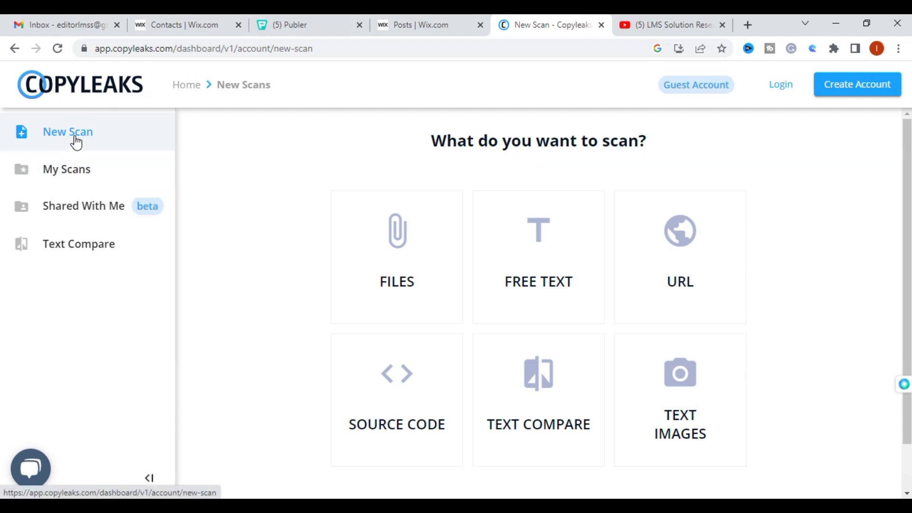
scroll(277, 193, down, 1)
scroll(274, 193, up, 1)
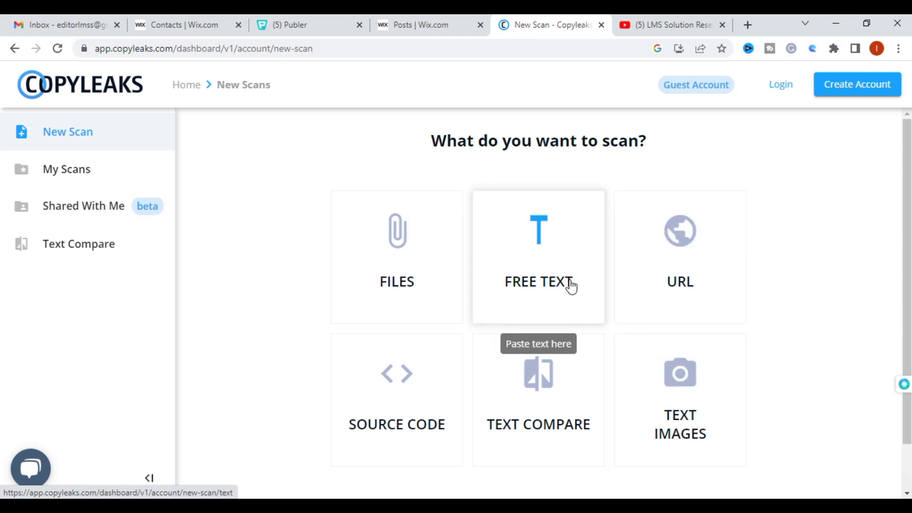
- Copy the first photovoltaic paragraph from Word into a Copyleaks Free Text scan and run it
click(563, 259)
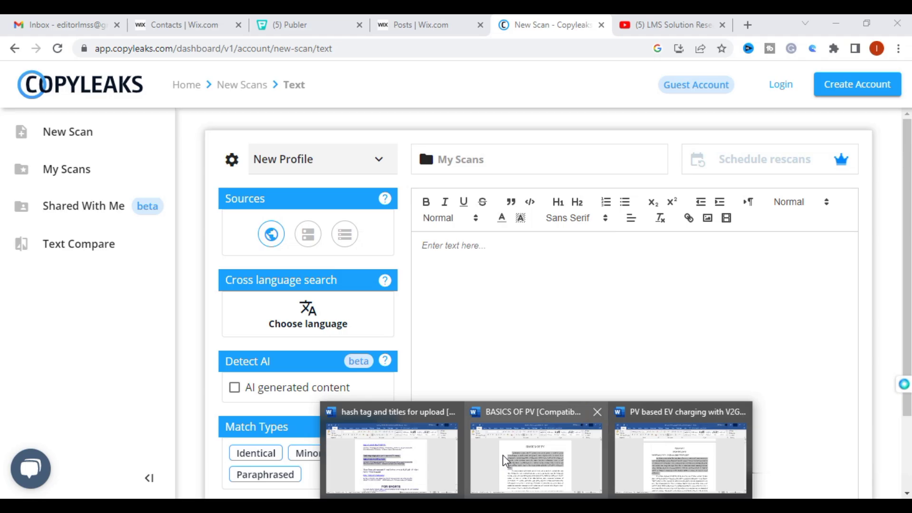
key(alt+Tab)
scroll(276, 248, down, 3)
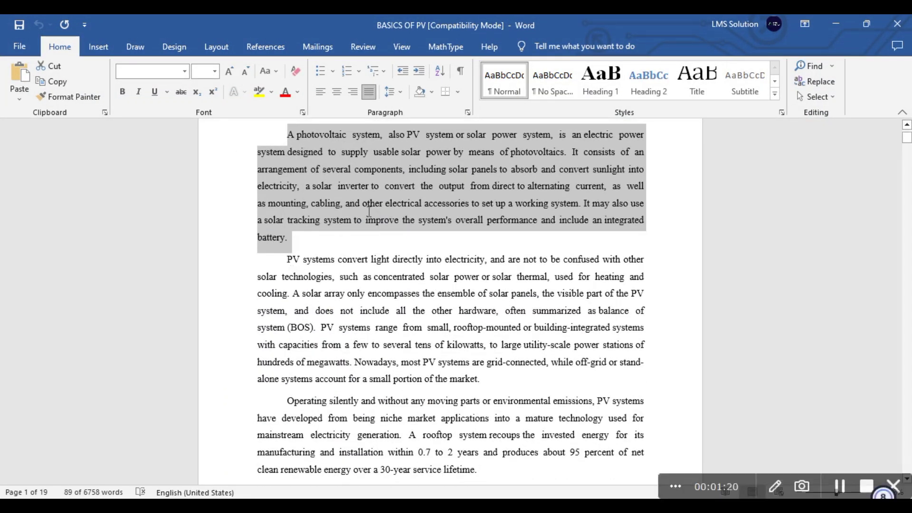
click(283, 137)
drag(284, 137, 293, 233)
key(ctrl+c)
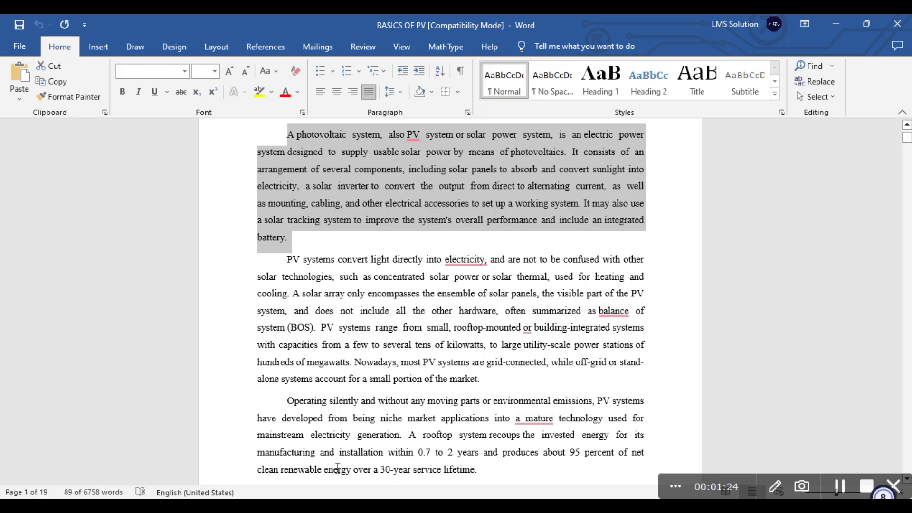
key(alt+Tab)
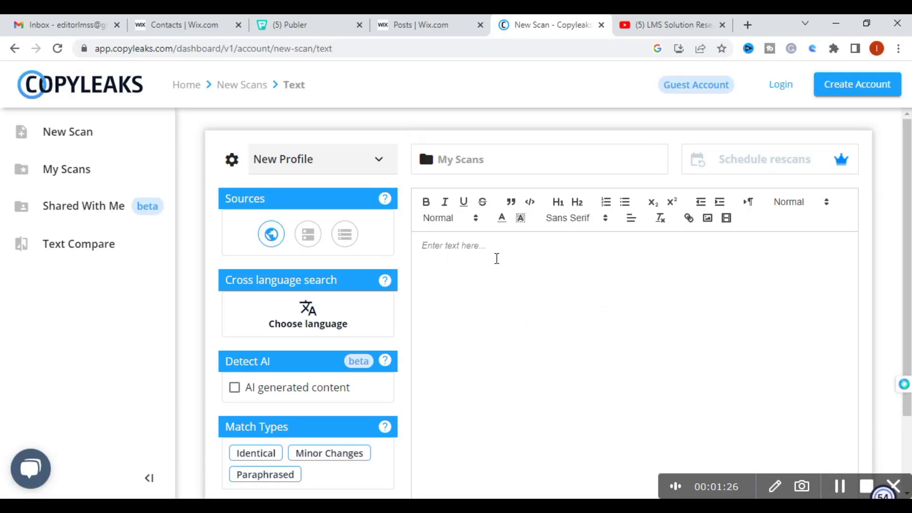
key(ctrl+v)
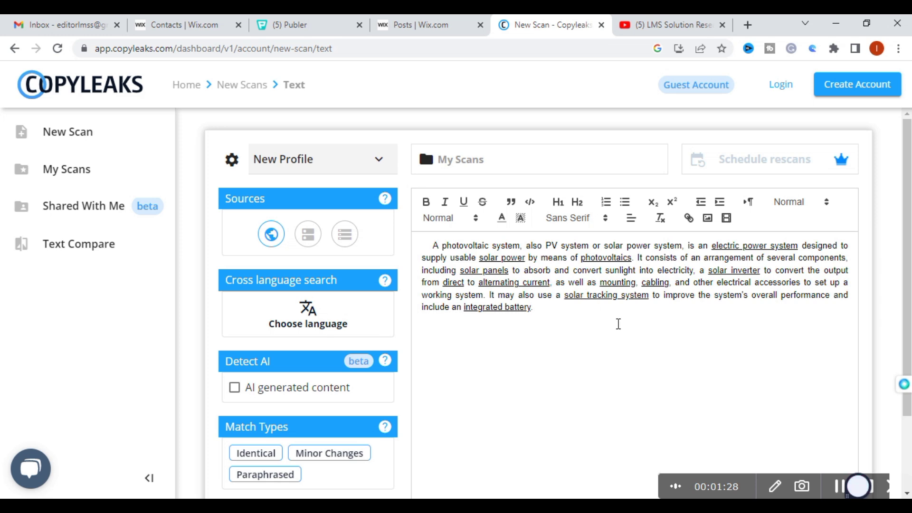
scroll(605, 370, down, 2)
click(636, 470)
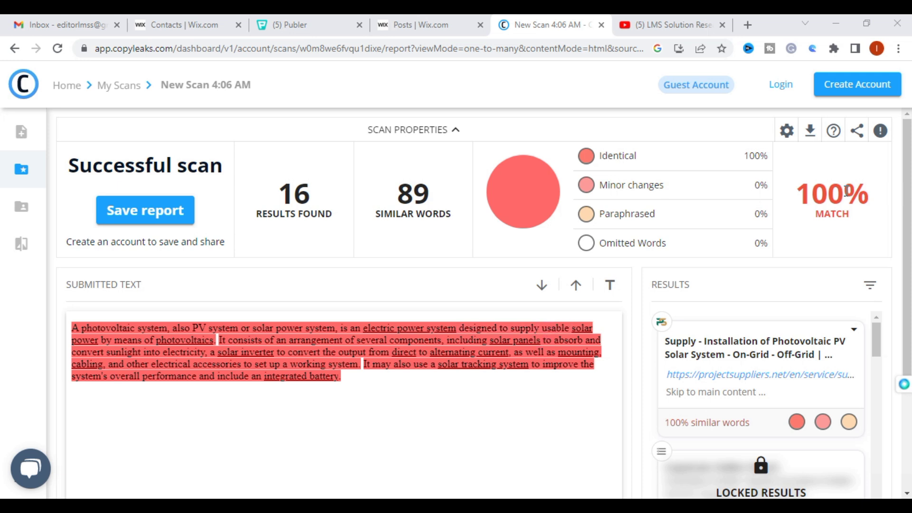
- Review the 100% match results, open and close the top source's Exclude options, then go back
scroll(843, 190, down, 7)
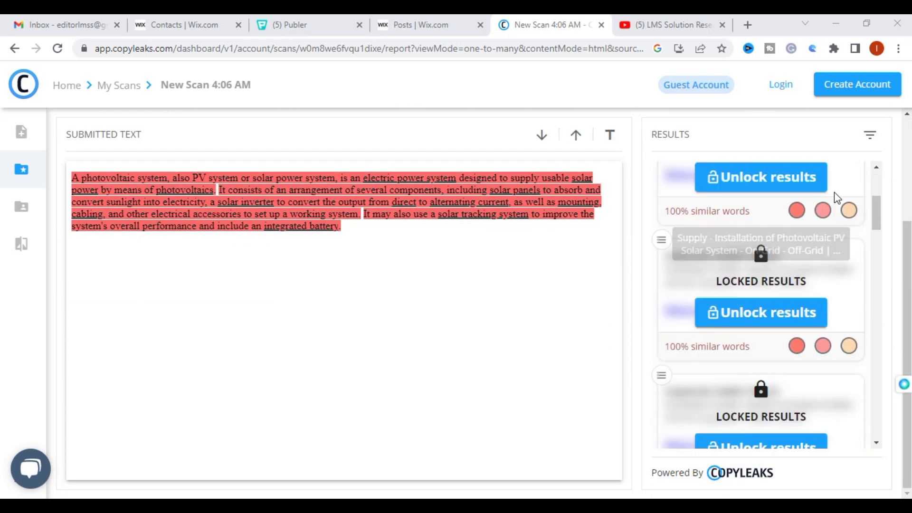
scroll(791, 237, up, 4)
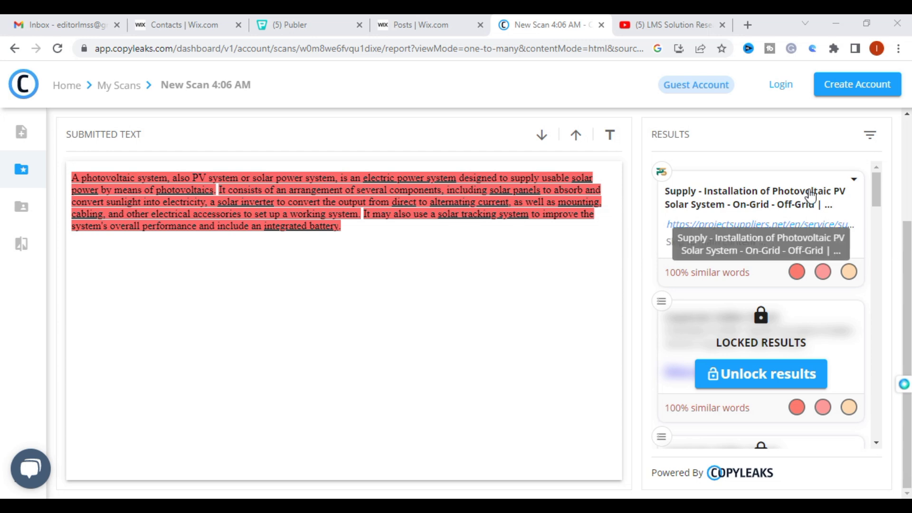
click(852, 180)
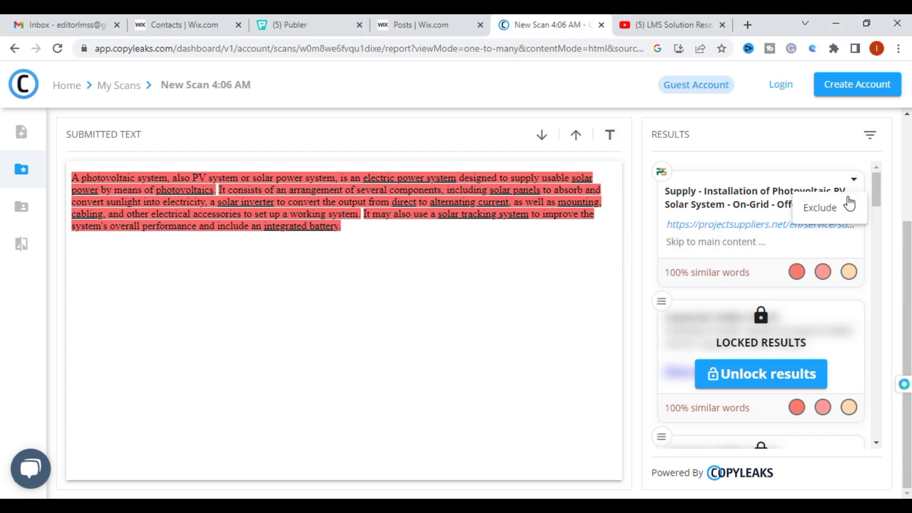
click(853, 181)
scroll(520, 347, up, 3)
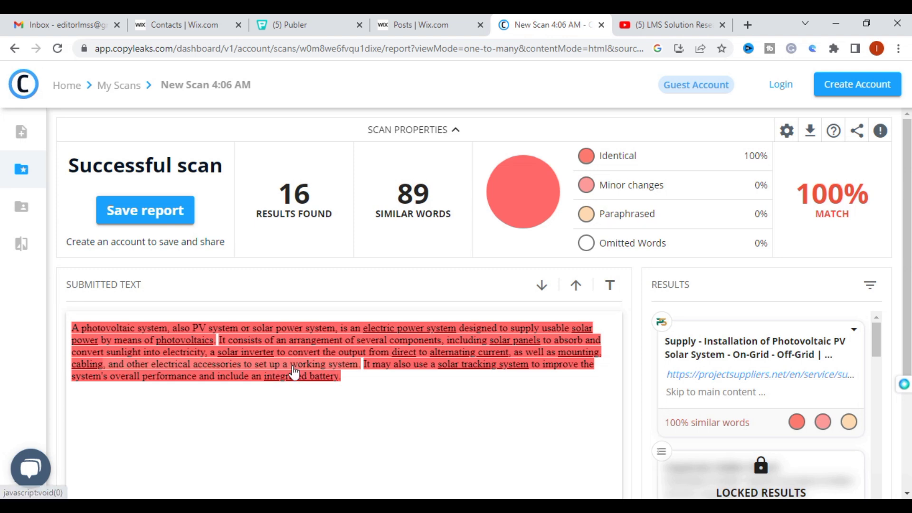
scroll(299, 269, down, 3)
scroll(299, 270, up, 3)
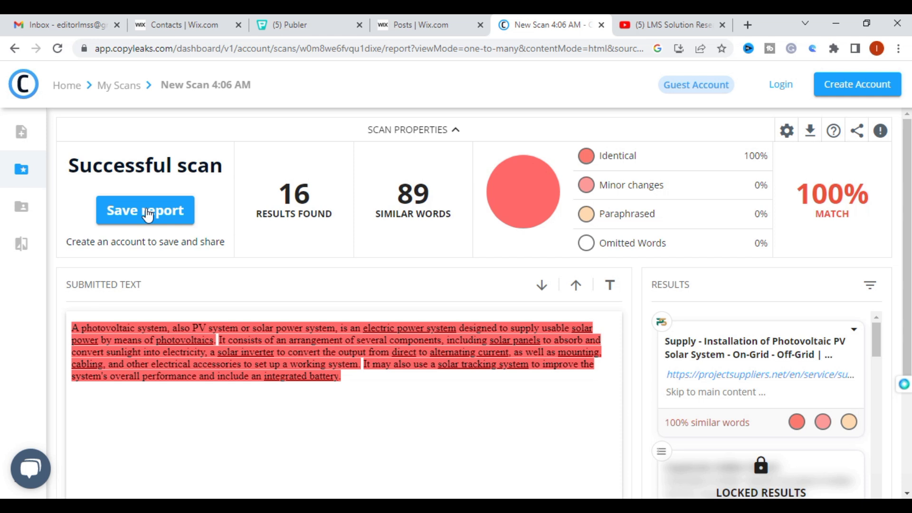
click(15, 49)
click(16, 49)
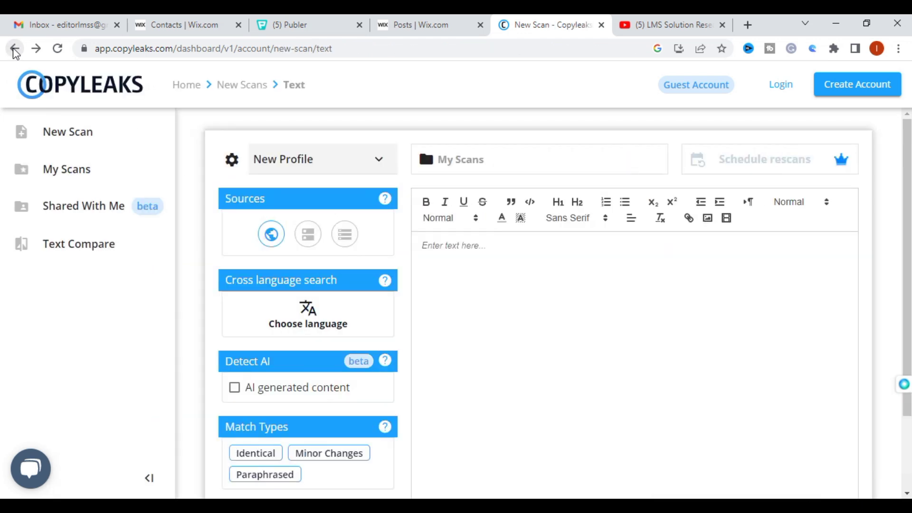
- Open Copyleaks Text Compare and paste the BASICS OF PV first paragraph into File 1
click(94, 135)
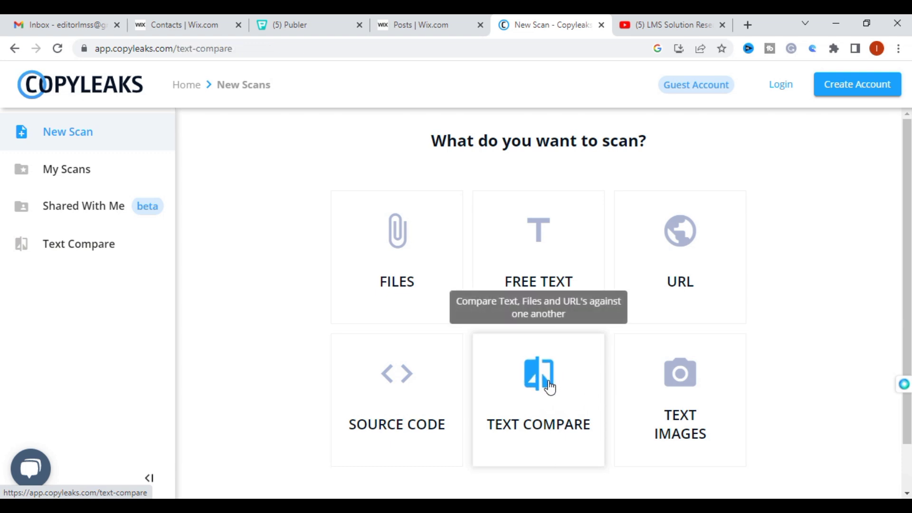
click(546, 383)
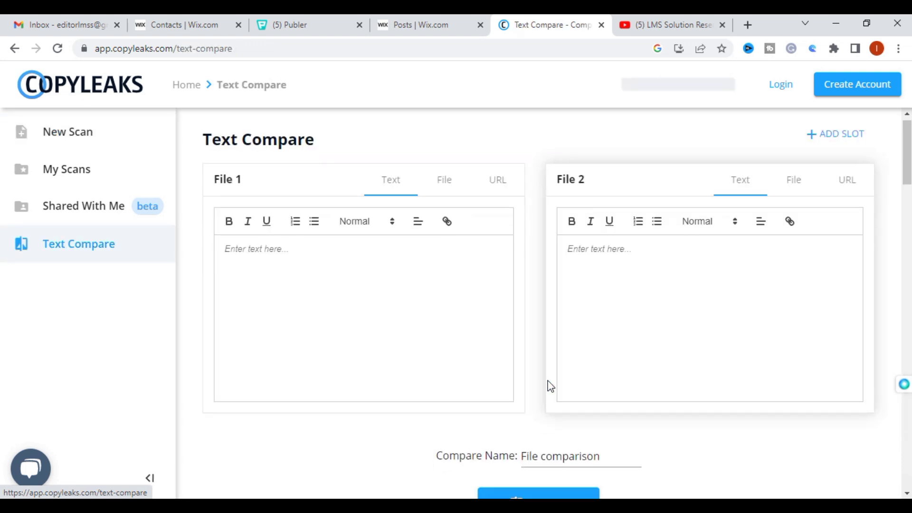
click(304, 266)
mouse_move(541, 504)
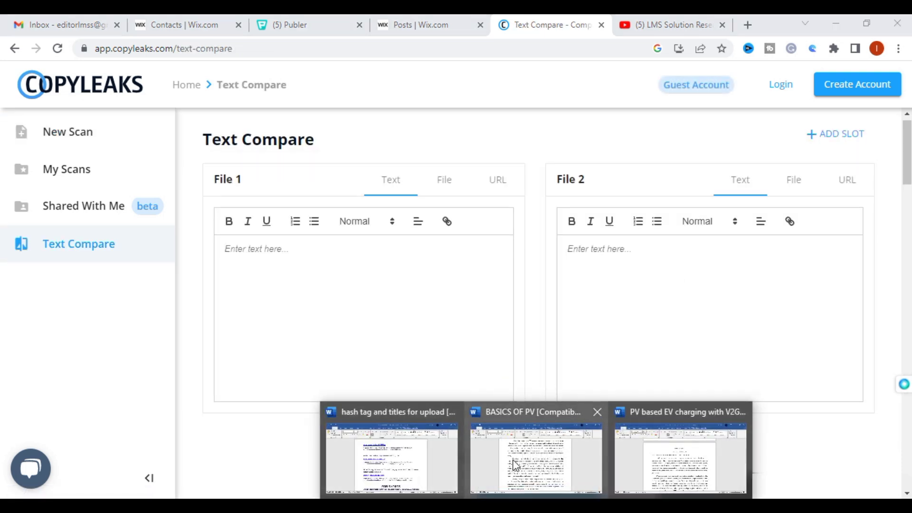
click(542, 457)
triple_click(316, 272)
key(ctrl+c)
scroll(317, 264, up, 1)
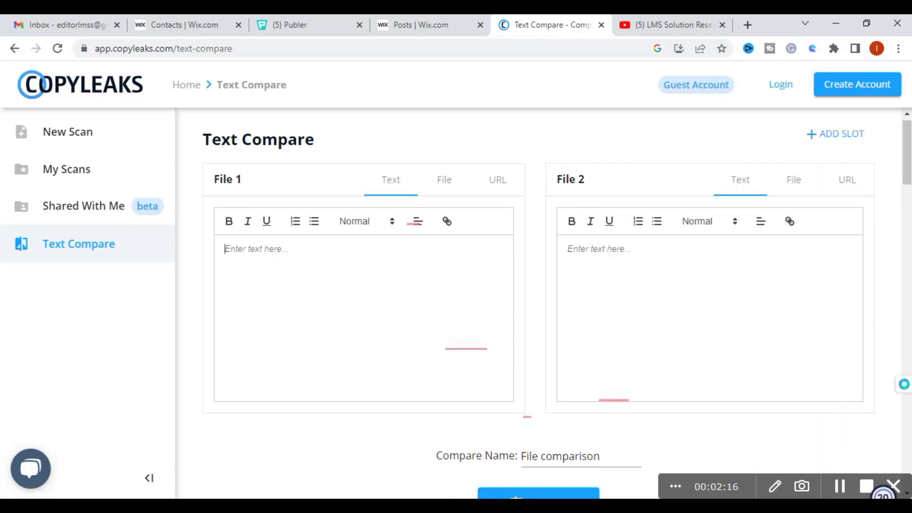
click(537, 504)
click(313, 271)
key(ctrl+v)
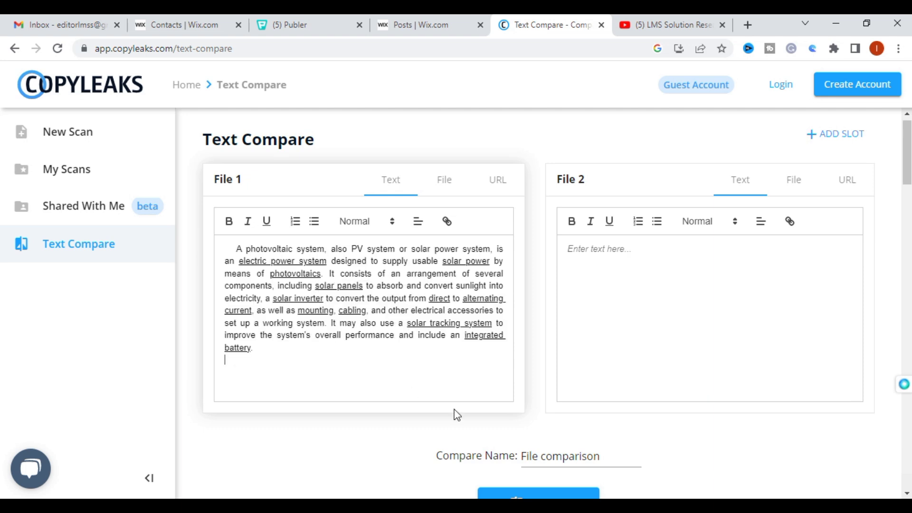
- Paste the PV based EV charging document's first paragraph as the second text and compare
mouse_move(536, 503)
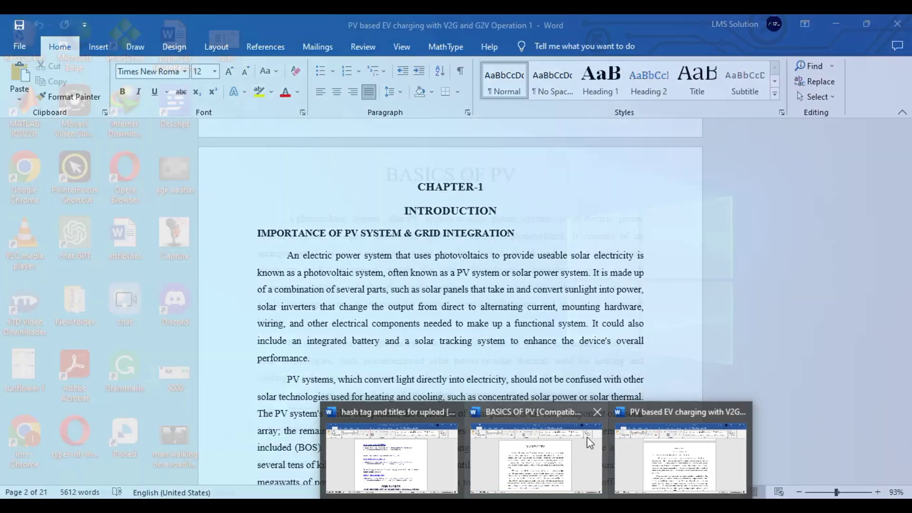
click(541, 472)
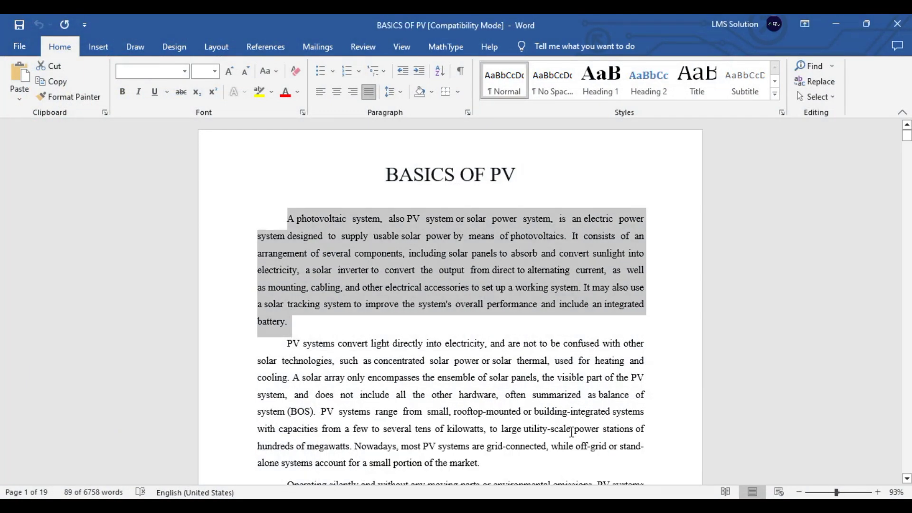
click(543, 496)
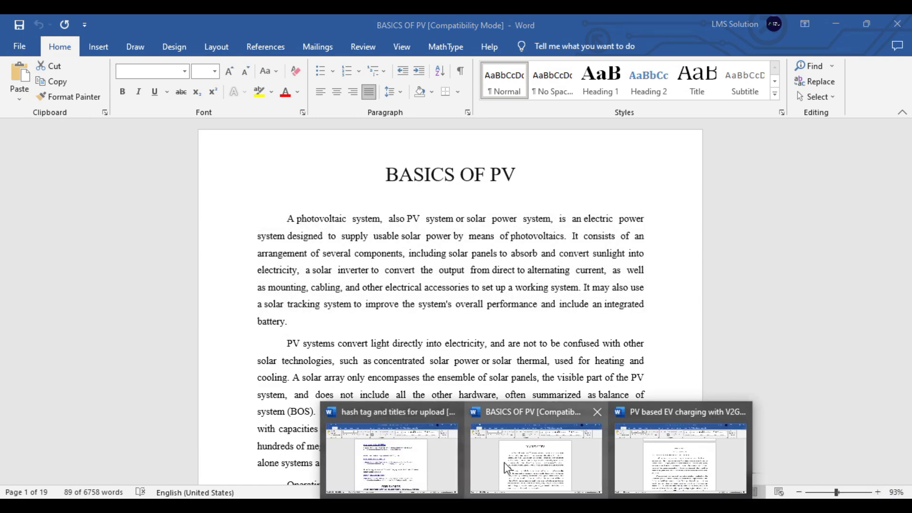
click(545, 457)
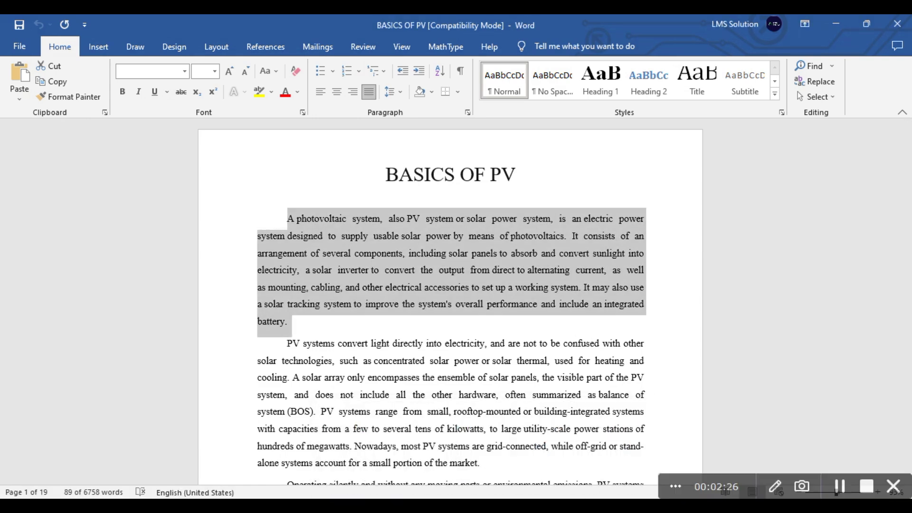
click(755, 457)
drag(290, 255, 316, 360)
key(ctrl+c)
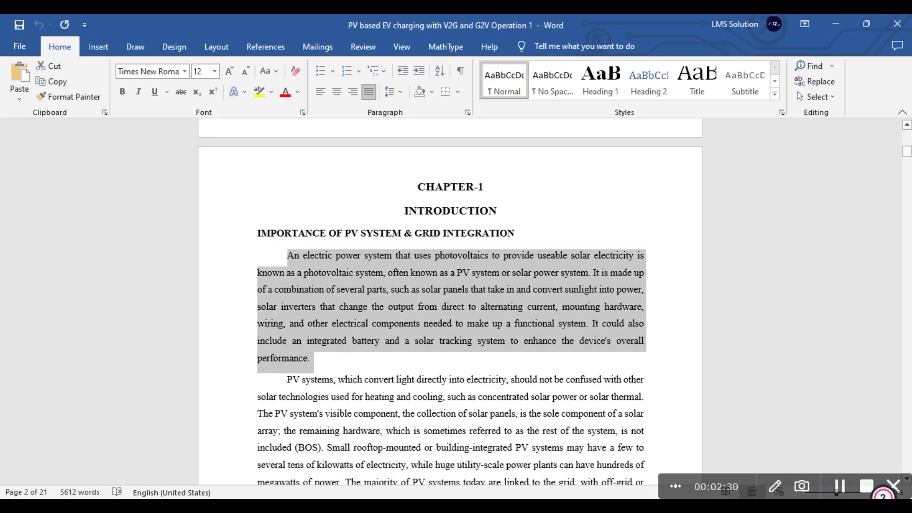
key(alt+Tab)
click(589, 268)
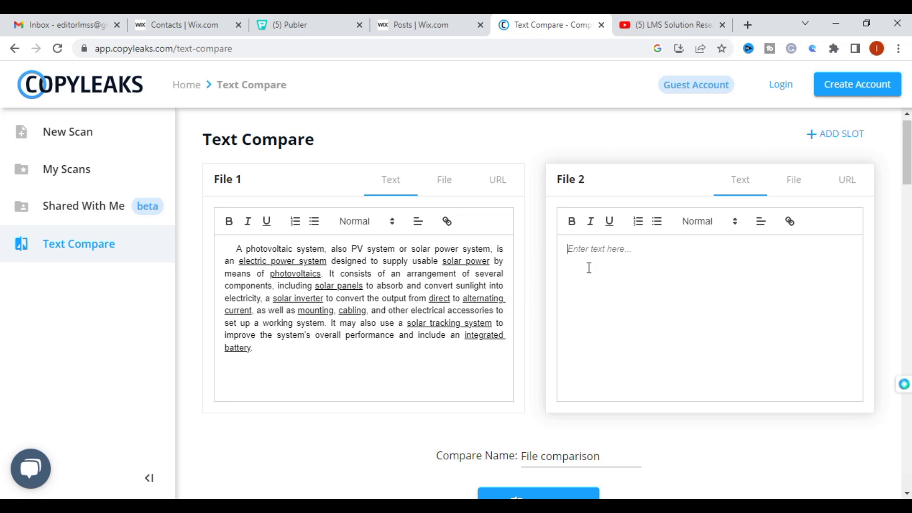
key(ctrl+v)
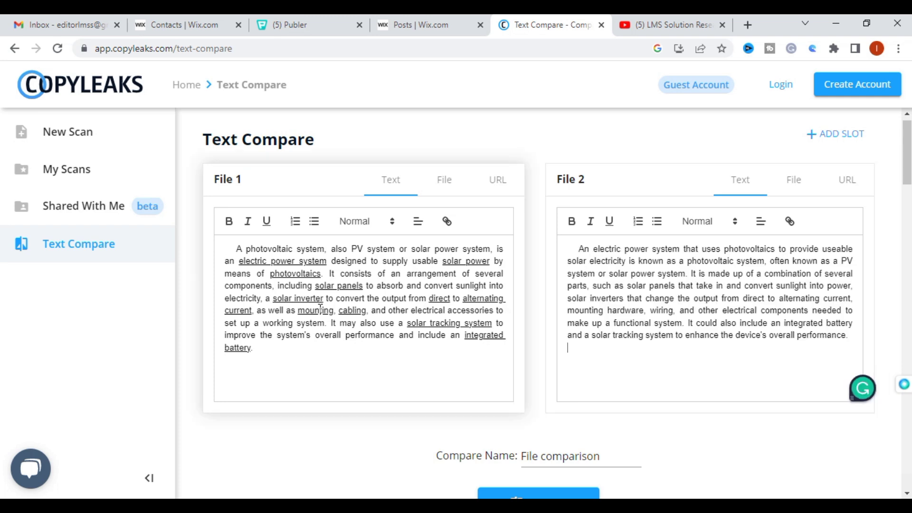
scroll(328, 306, down, 3)
scroll(330, 309, up, 3)
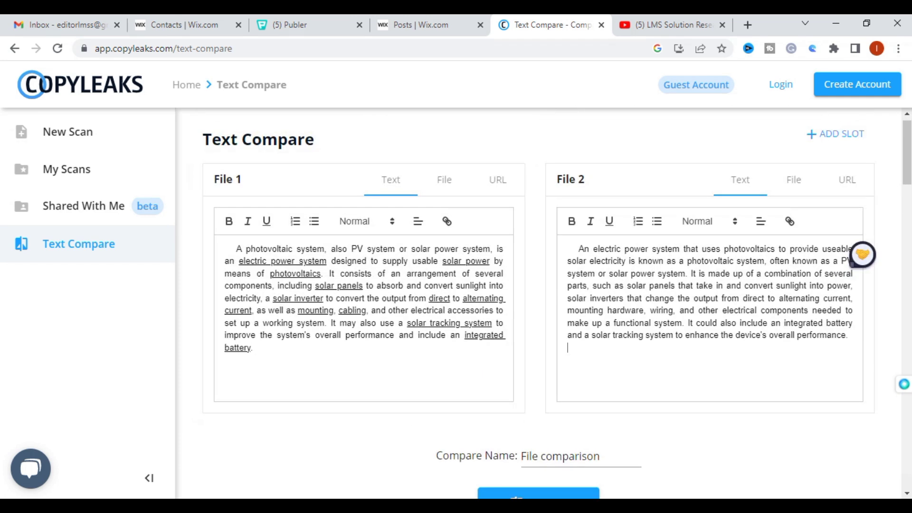
scroll(544, 480, down, 1)
click(527, 435)
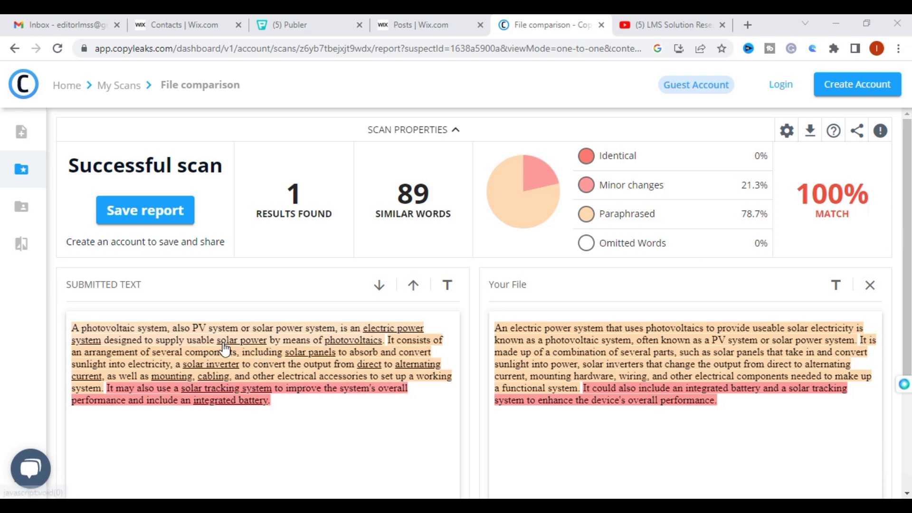
- Scroll through the comparison report showing 100% match, 21.3% minor changes and 78.7% paraphrased
scroll(724, 337, down, 1)
scroll(722, 340, up, 1)
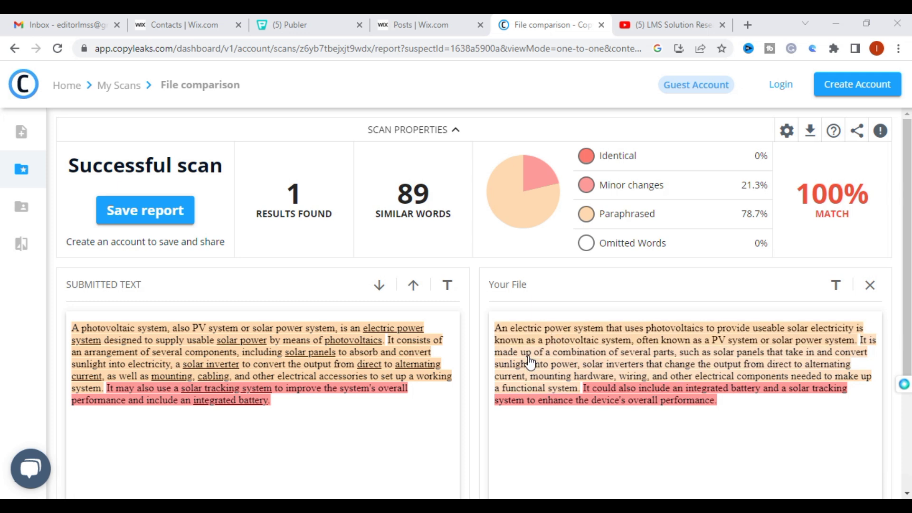
- Go back to New Scan and choose the Text Images (OCR) scan type
click(14, 48)
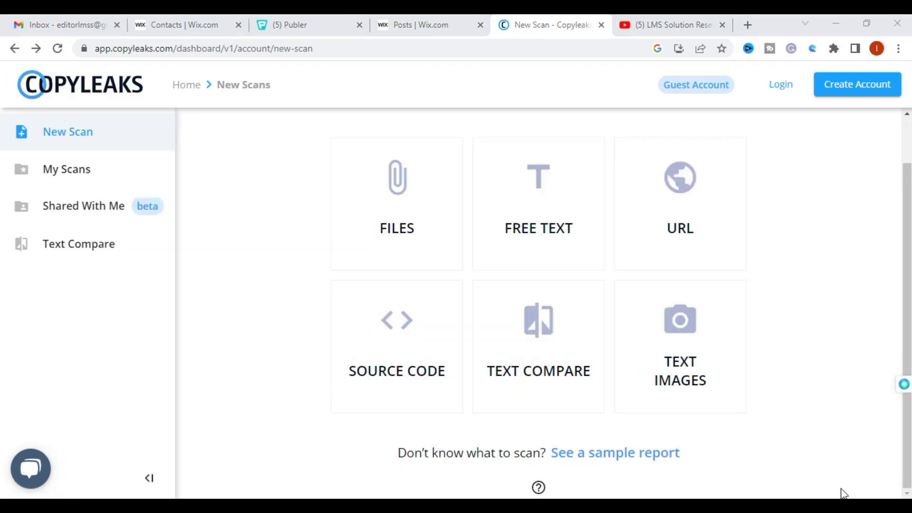
click(674, 342)
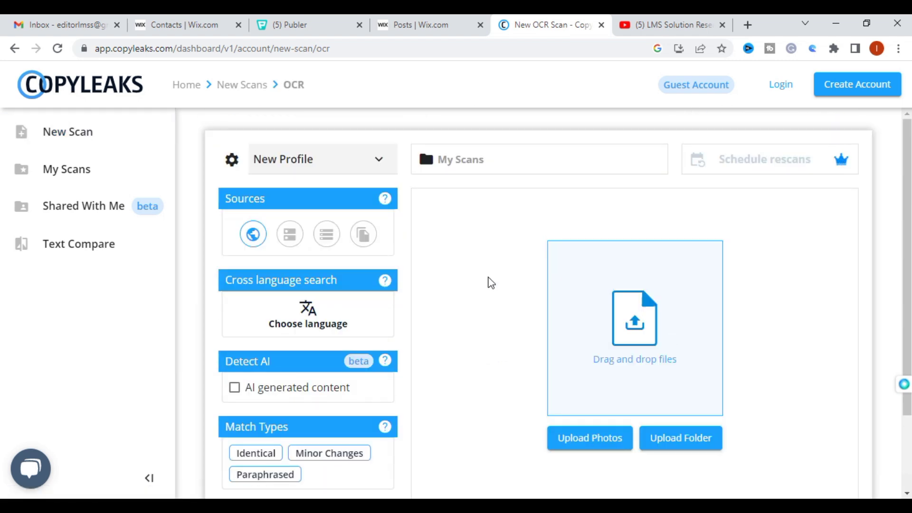
click(836, 23)
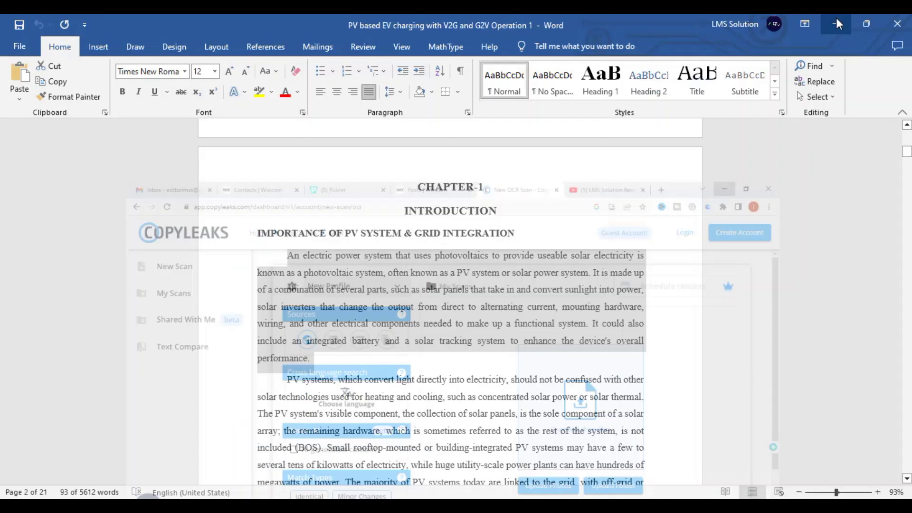
click(837, 23)
click(837, 23)
click(837, 24)
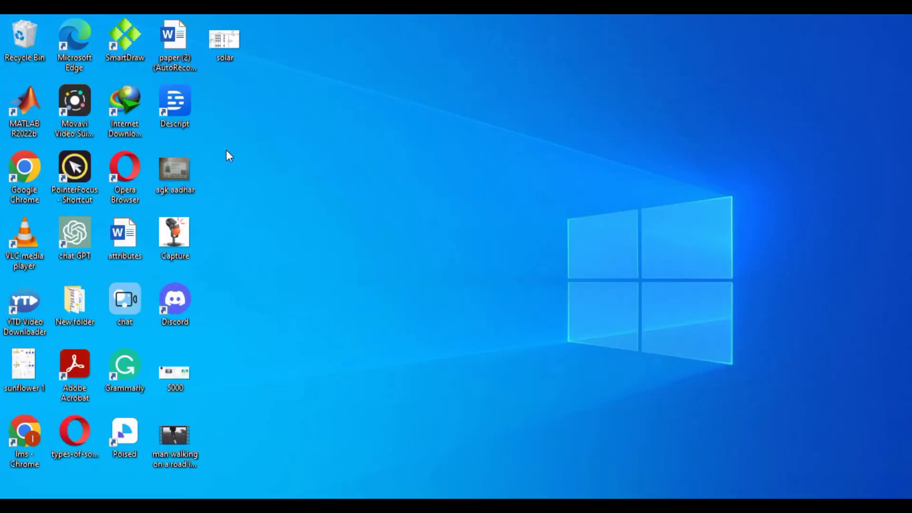
double_click(232, 38)
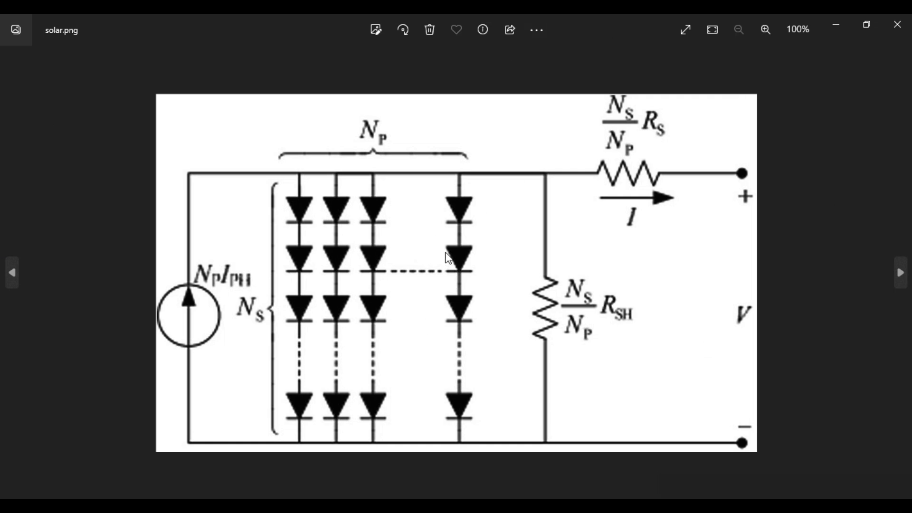
click(896, 24)
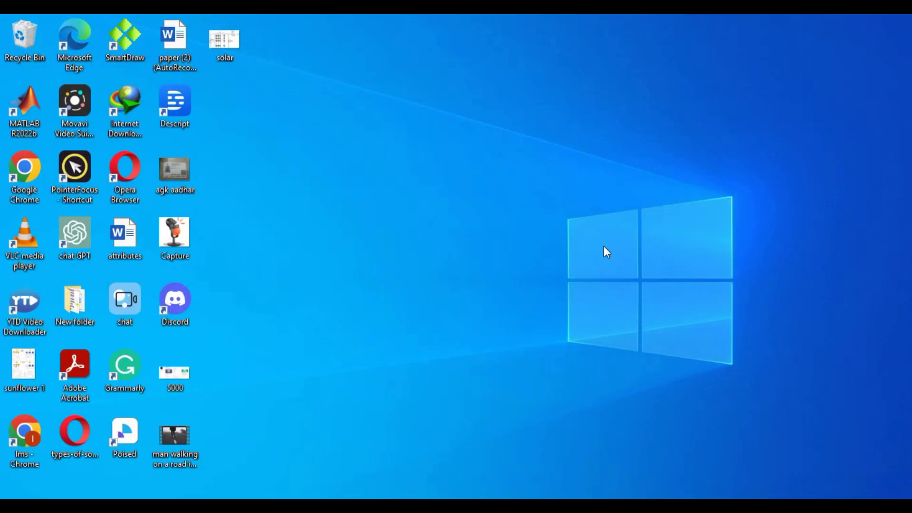
key(alt+Tab)
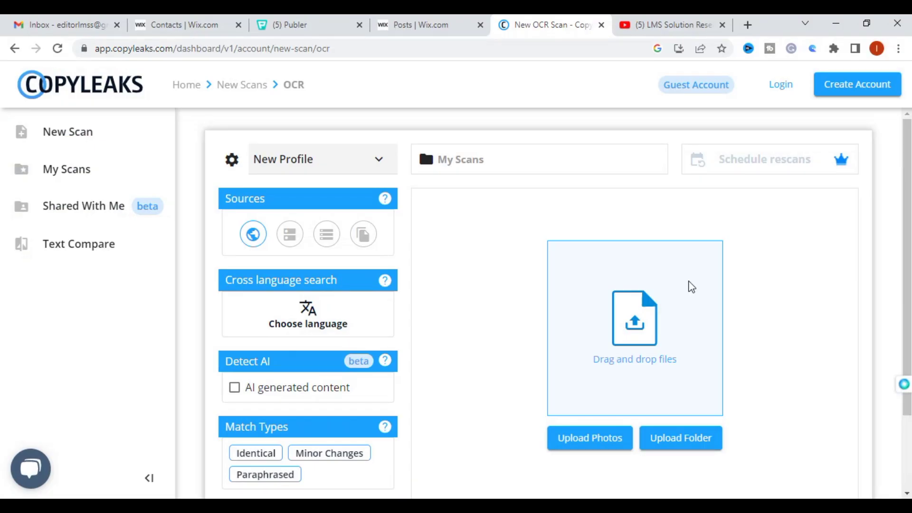
- Upload the solar.png image for an OCR scan
click(622, 324)
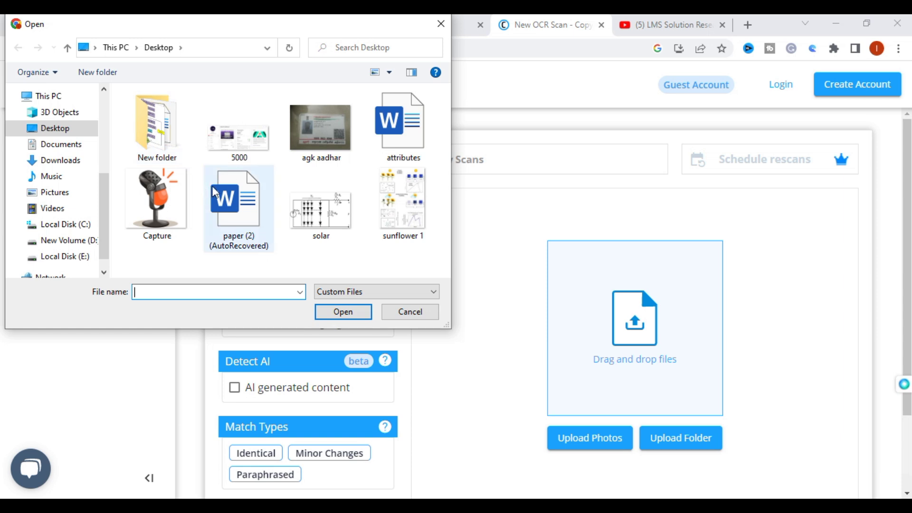
click(314, 216)
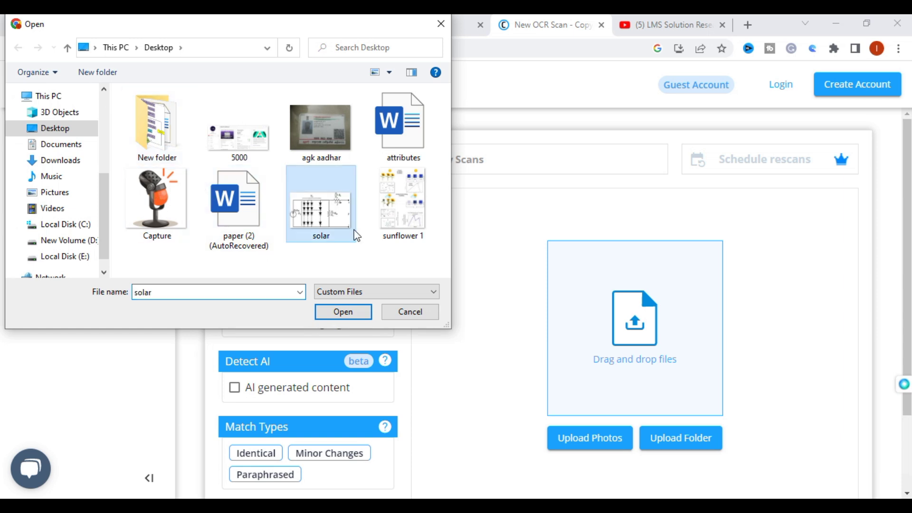
click(346, 316)
scroll(522, 323, down, 2)
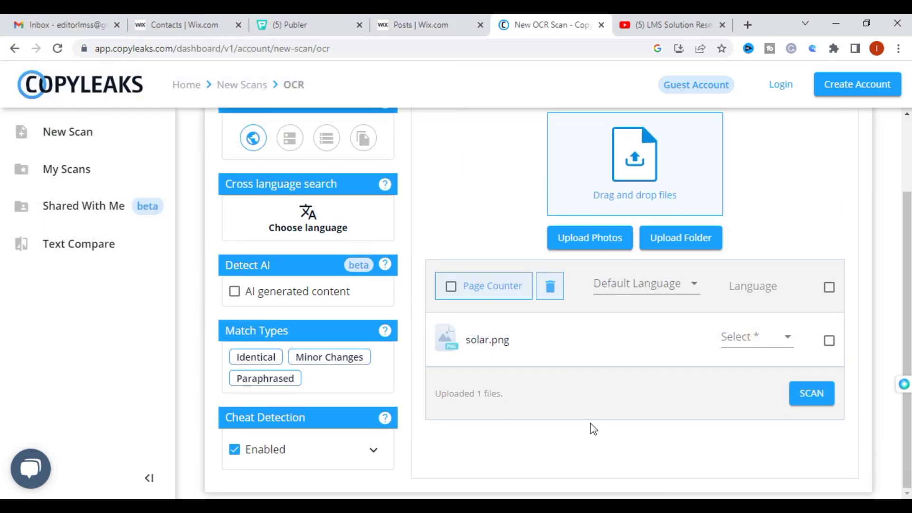
click(815, 405)
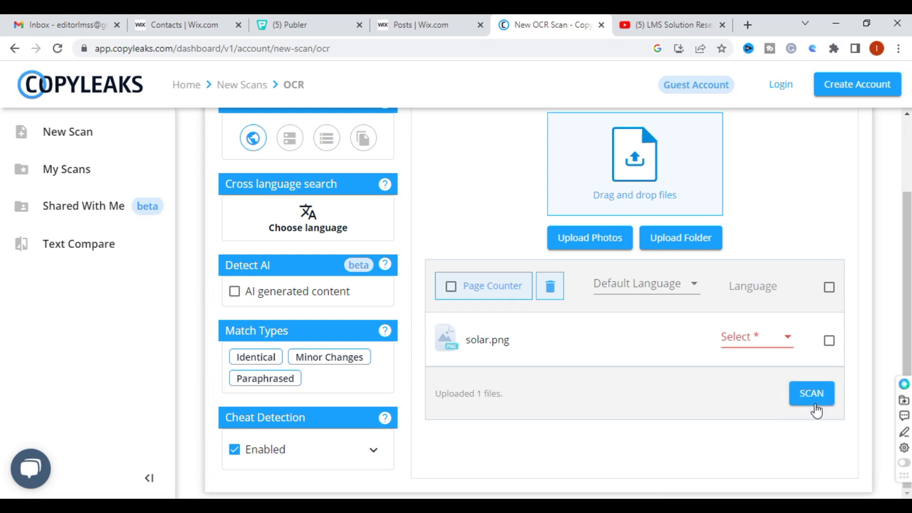
- Set the language of solar.png to English
click(787, 338)
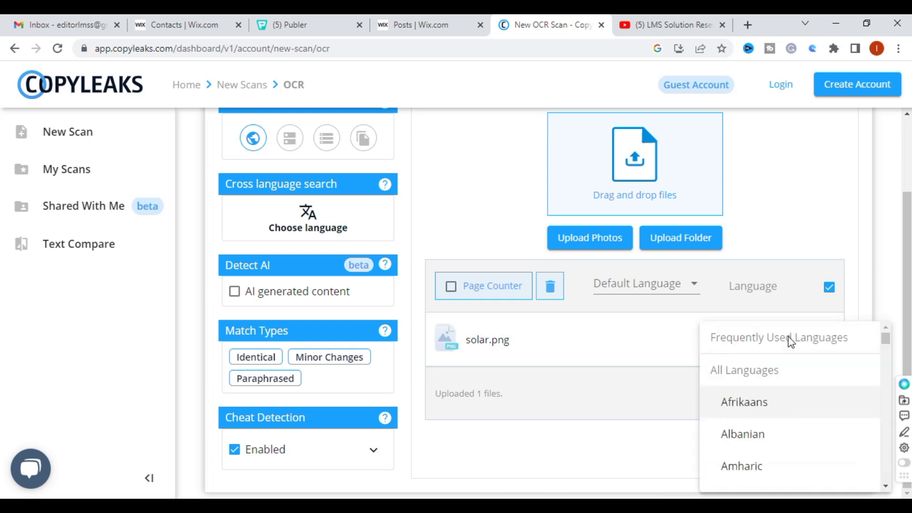
scroll(769, 380, down, 15)
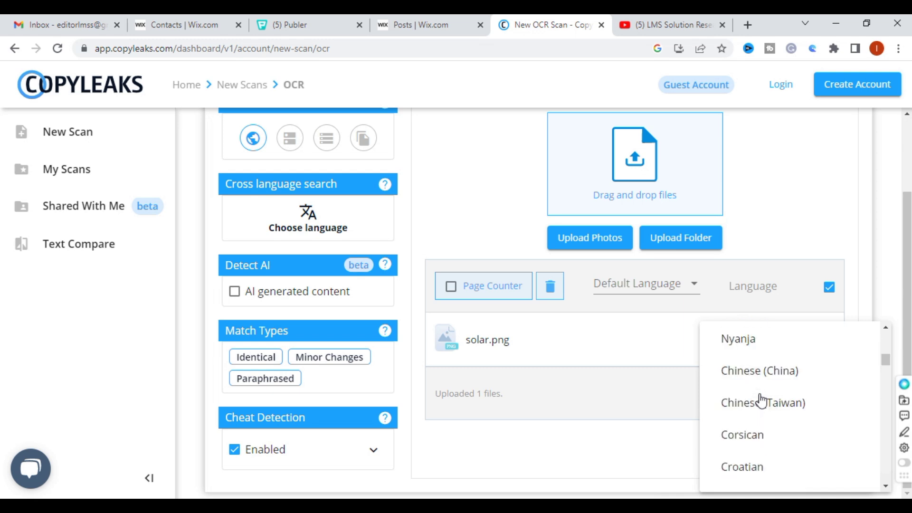
scroll(760, 401, down, 8)
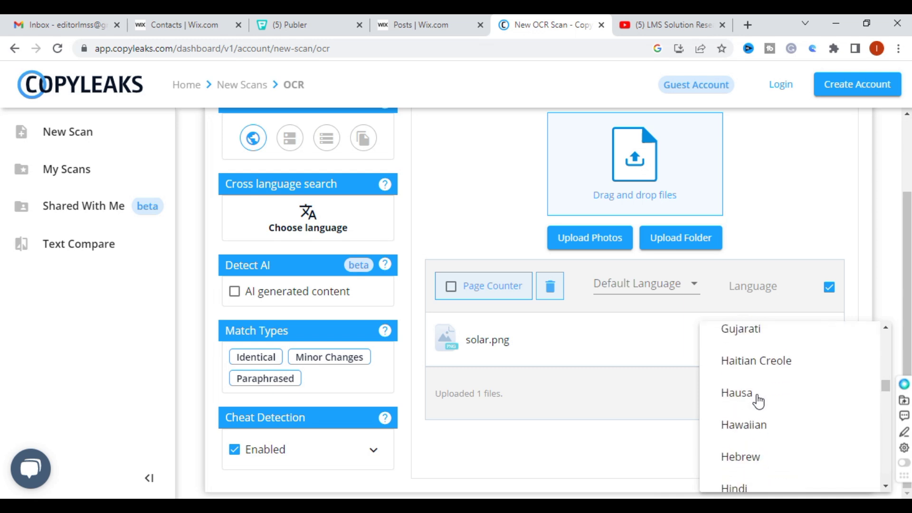
scroll(758, 401, down, 10)
scroll(755, 404, up, 6)
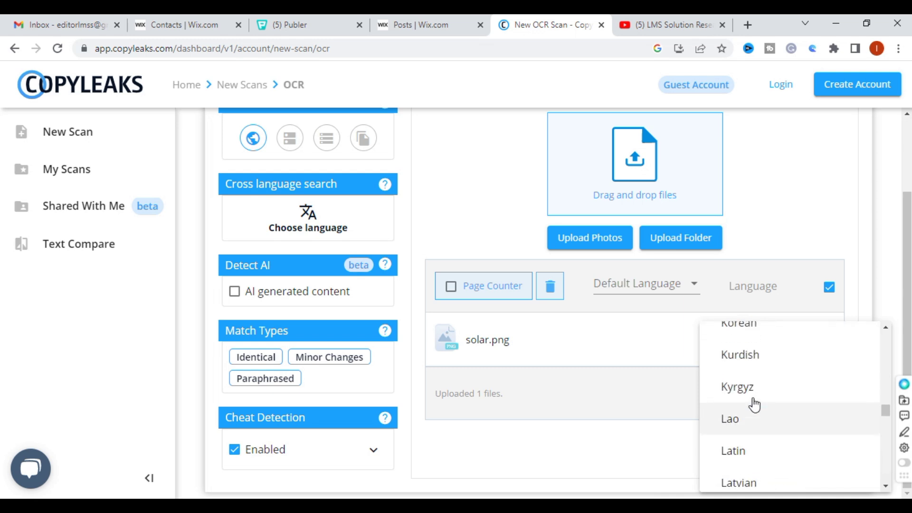
scroll(753, 402, up, 15)
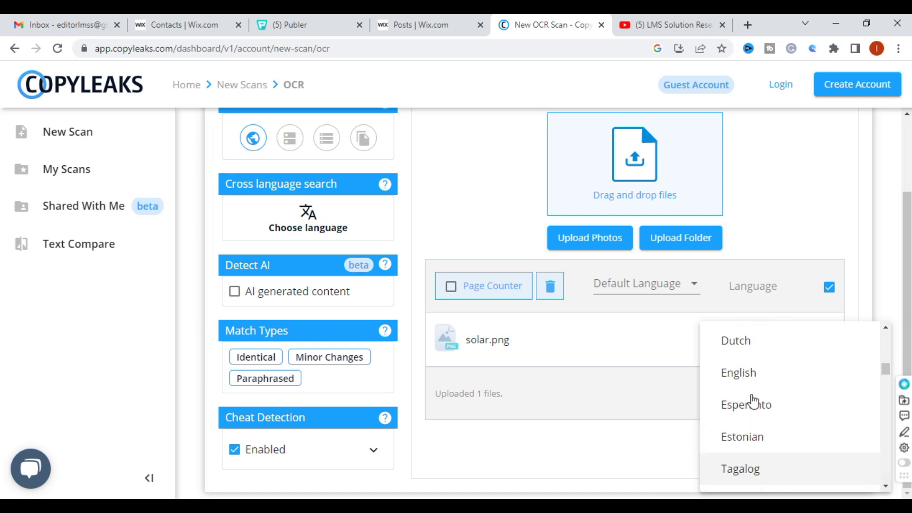
scroll(750, 401, down, 3)
scroll(740, 387, up, 1)
click(732, 401)
- Scan solar.png, inspect its extracted text in the 0% match report, then start a new scan
click(808, 397)
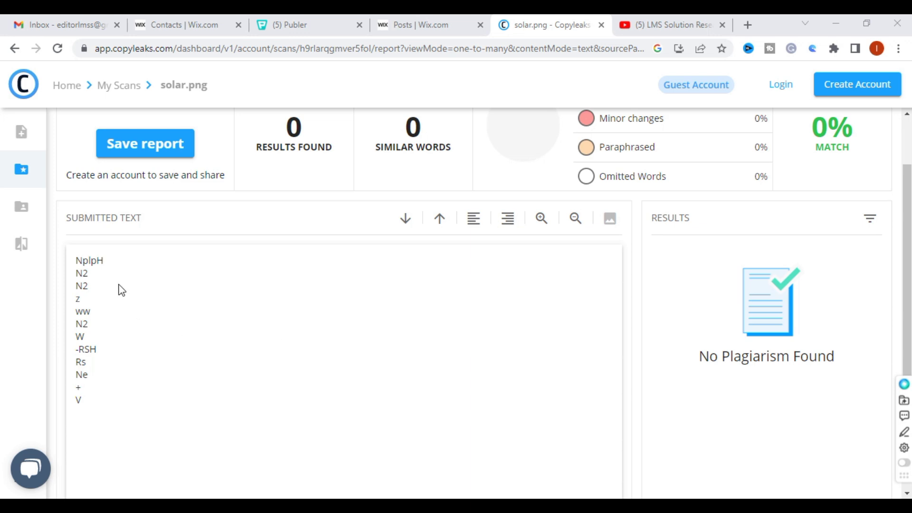
drag(79, 261, 99, 412)
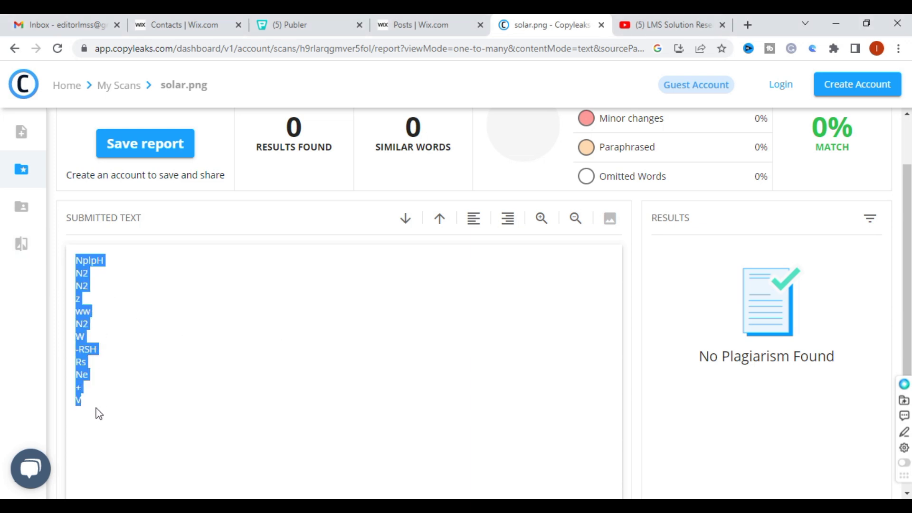
click(251, 281)
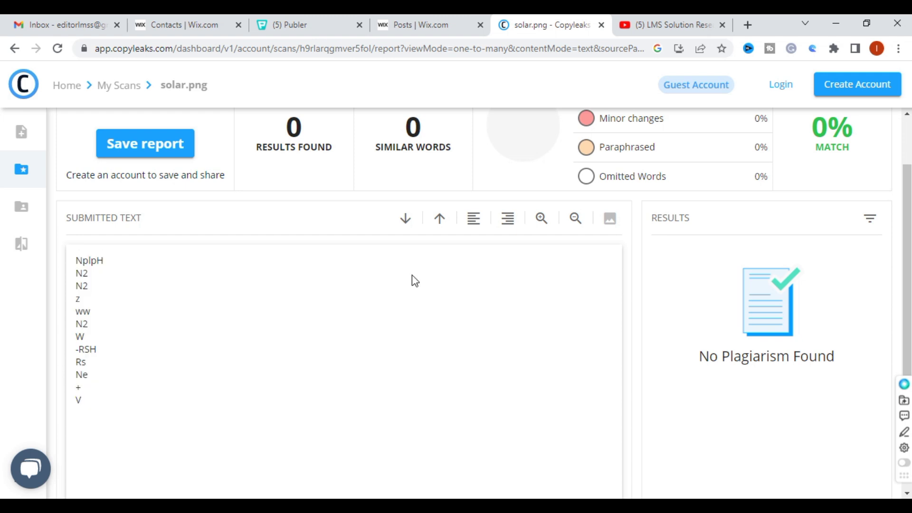
scroll(413, 281, up, 2)
drag(78, 328, 107, 466)
scroll(122, 493, down, 2)
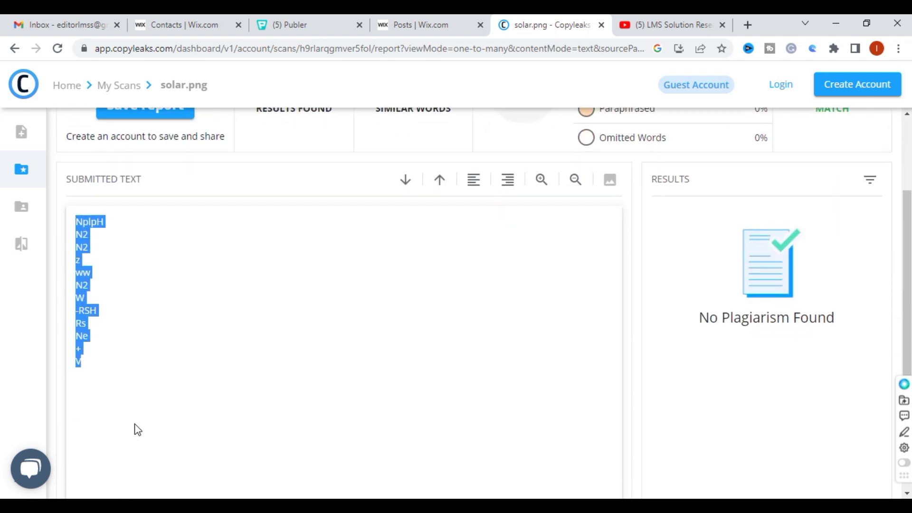
scroll(316, 307, up, 2)
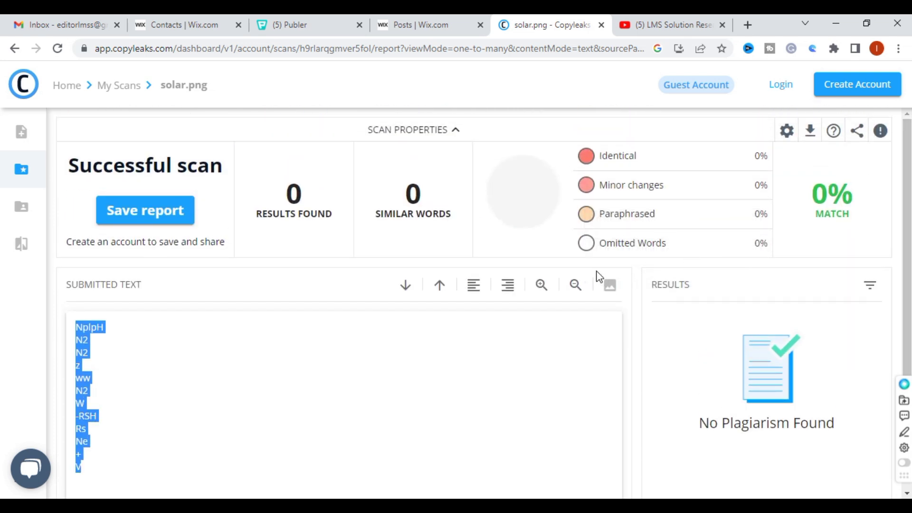
click(22, 131)
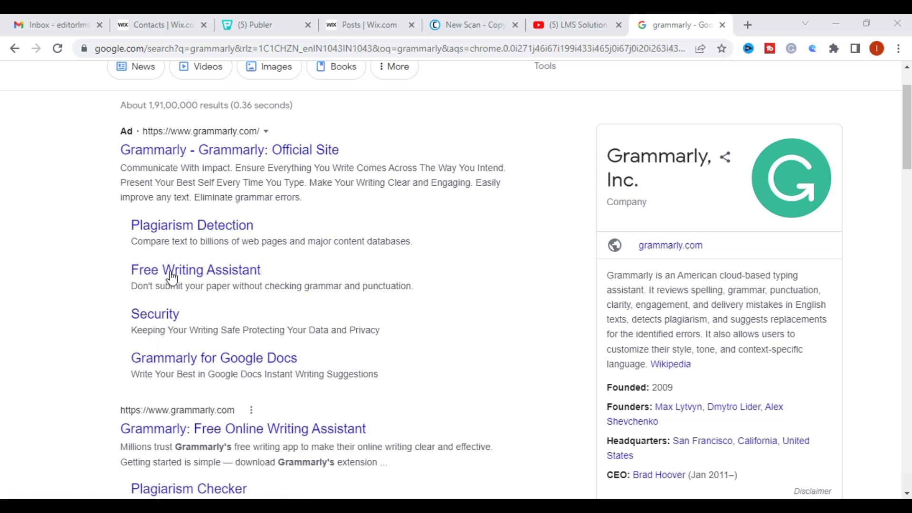
- Open the Plagiarism Detection sitelink under Grammarly's result and look over the page
click(218, 231)
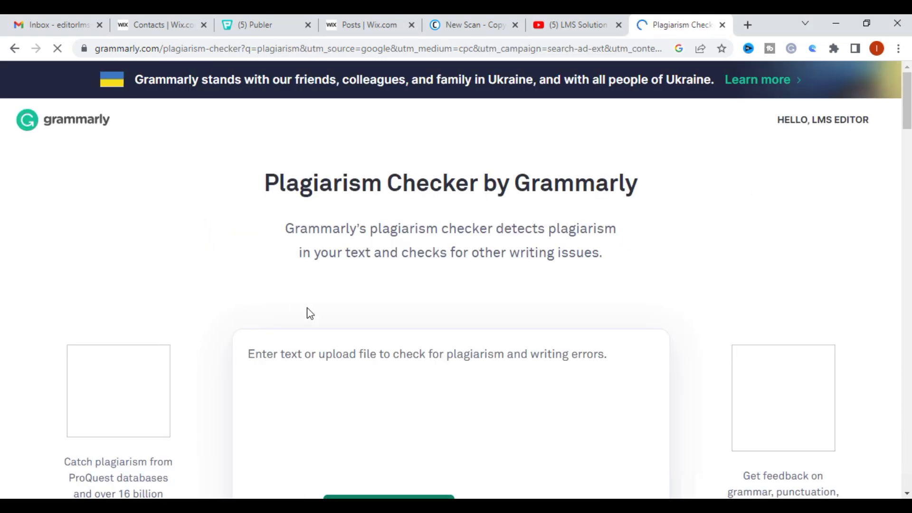
scroll(308, 314, down, 1)
scroll(280, 326, down, 1)
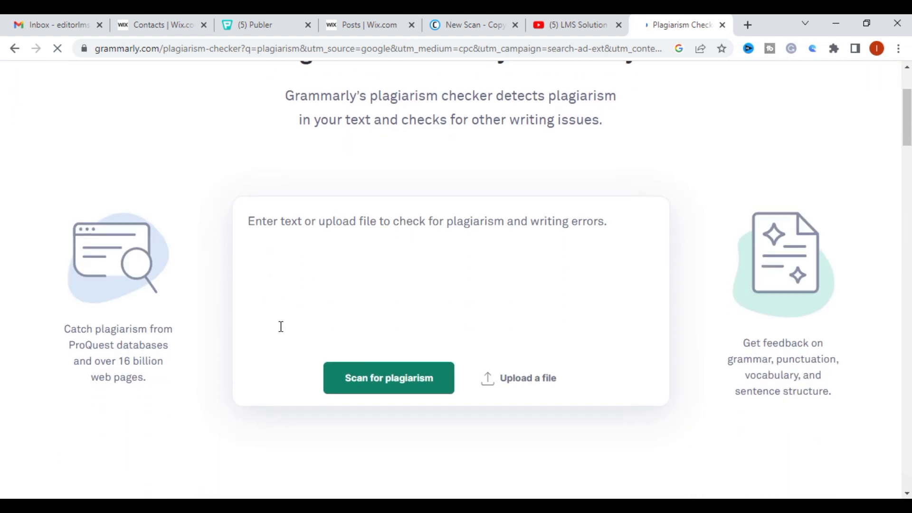
scroll(471, 288, up, 1)
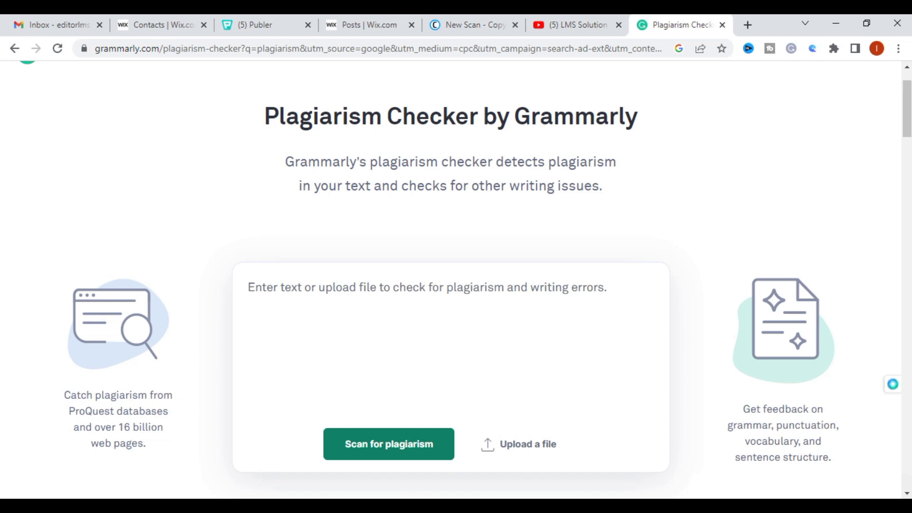
- Paste the first BASICS OF PV paragraph into Grammarly's checker and scan it for plagiarism
click(540, 447)
triple_click(334, 309)
click(282, 217)
drag(282, 218, 313, 321)
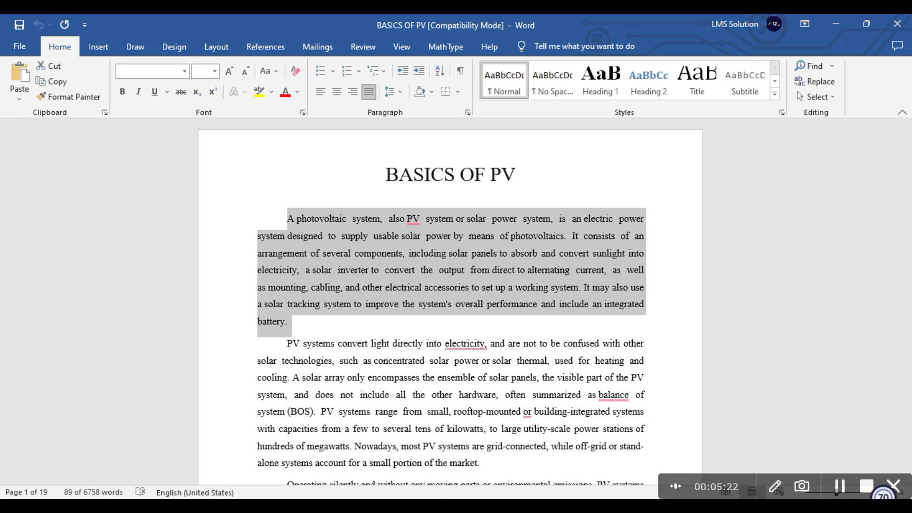
key(alt+Tab)
click(353, 318)
key(ctrl+v)
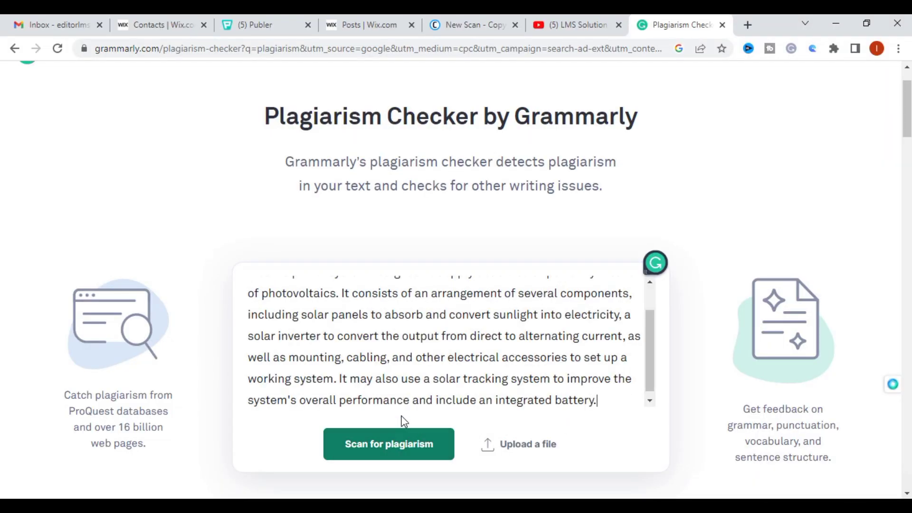
click(400, 445)
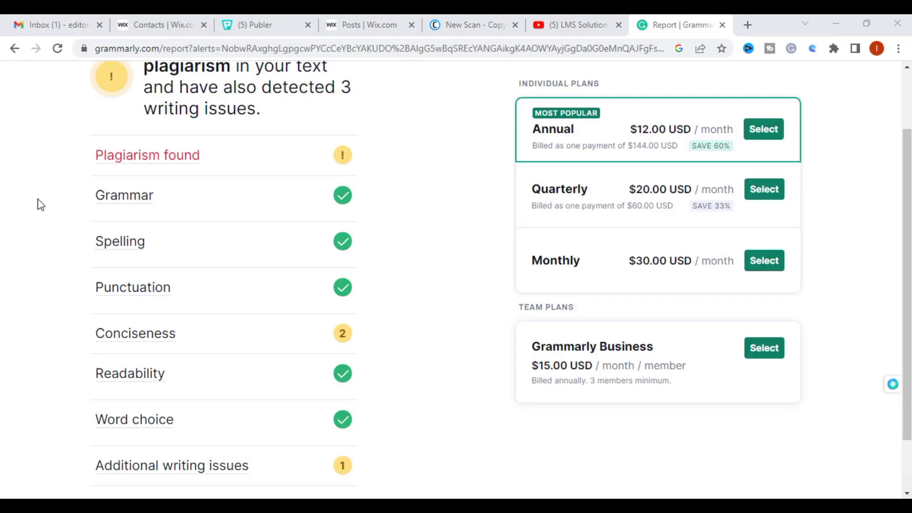
- Leave Grammarly's report (plagiarism plus 3 writing issues) for grammarly.com/plagiarism-checker
scroll(292, 201, up, 3)
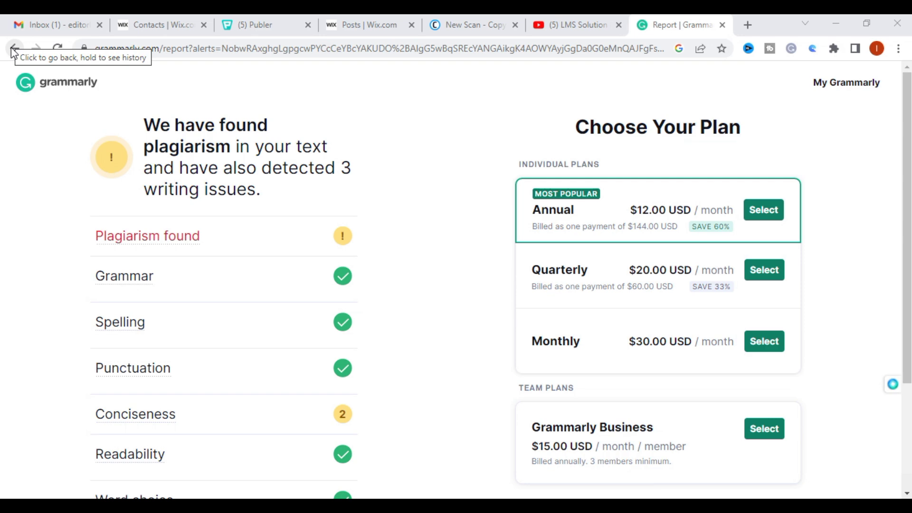
scroll(116, 208, down, 3)
scroll(118, 209, up, 3)
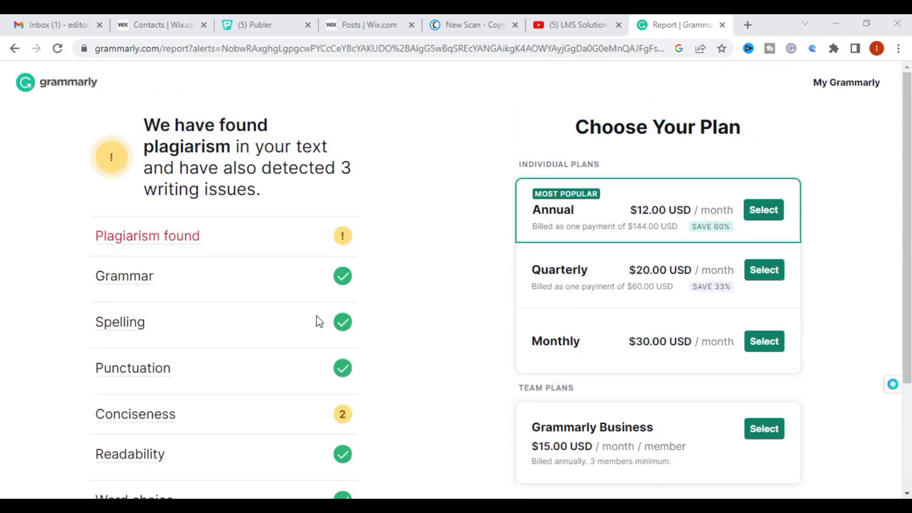
click(9, 50)
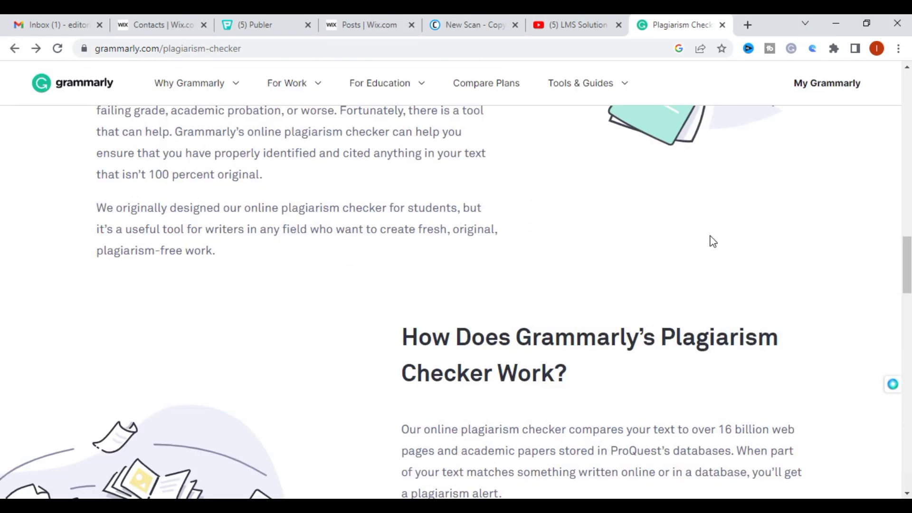
- Search for quetext in a new browser tab and put the cursor in Quetext's text box
click(747, 24)
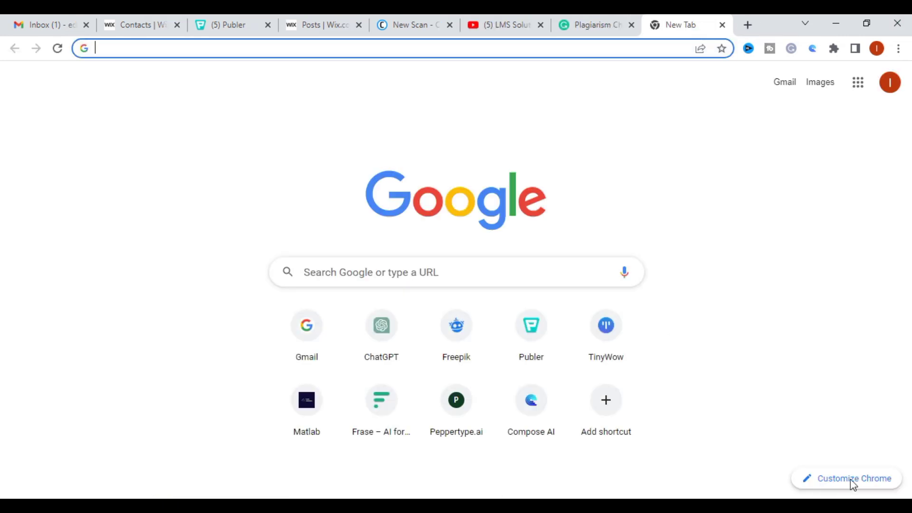
text(quetext)
key(Return)
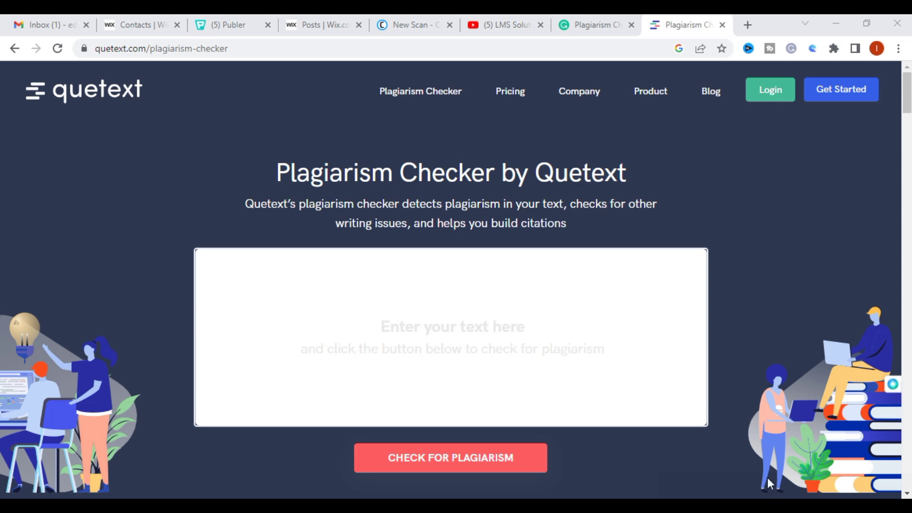
click(482, 296)
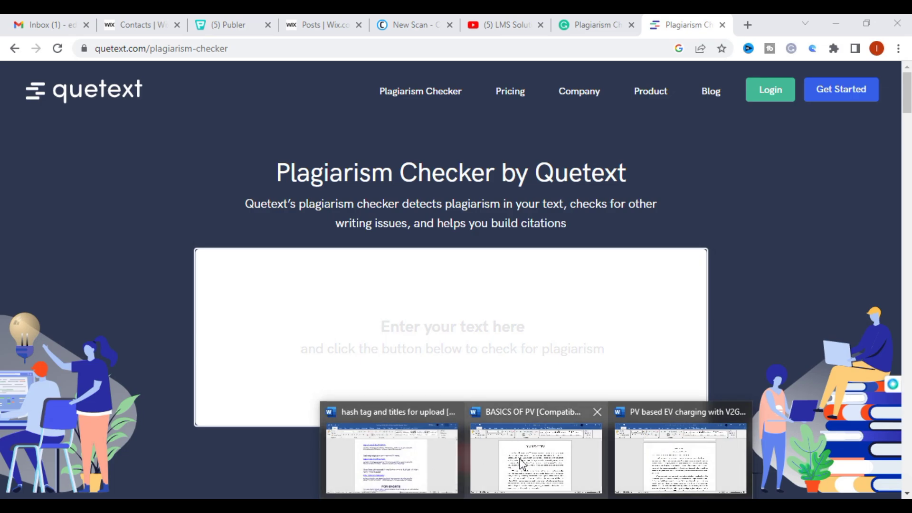
- Copy the first BASICS OF PV paragraph from Word and paste it into Quetext
click(543, 470)
double_click(256, 233)
key(ctrl+c)
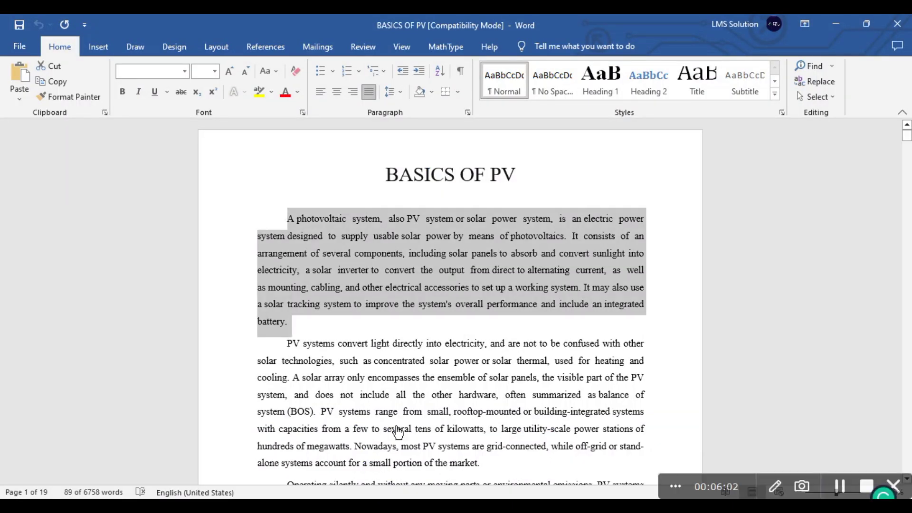
click(572, 304)
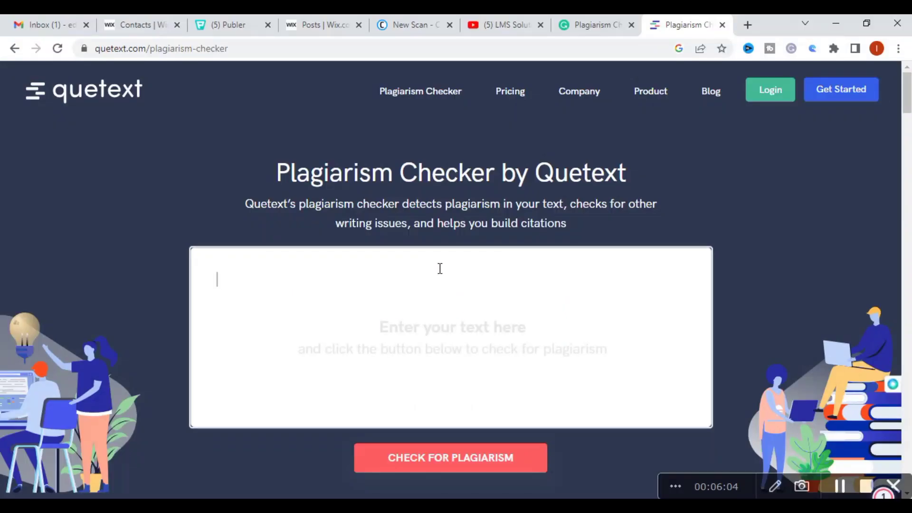
key(alt+Tab)
key(ctrl+v)
- Run the Quetext check (100% Wikipedia match), close the Google sign-in prompt, and return to the checker
click(458, 457)
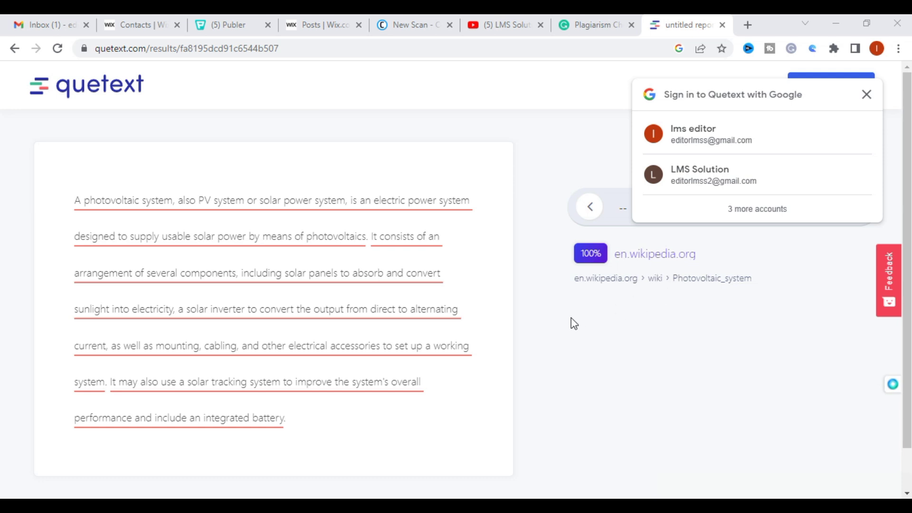
click(866, 94)
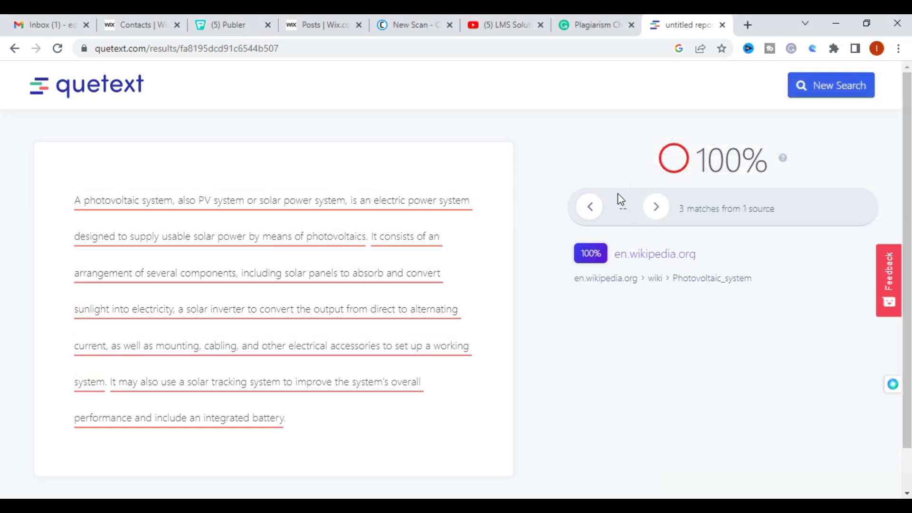
click(15, 49)
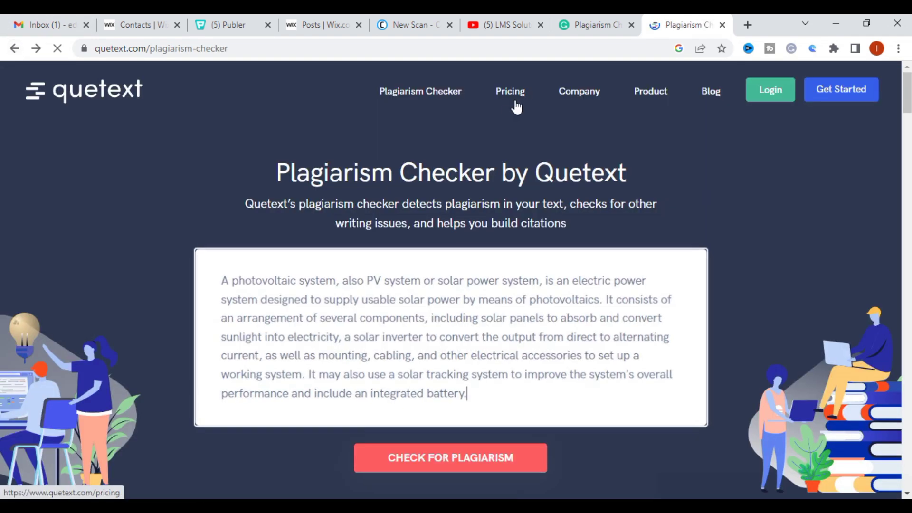
click(515, 95)
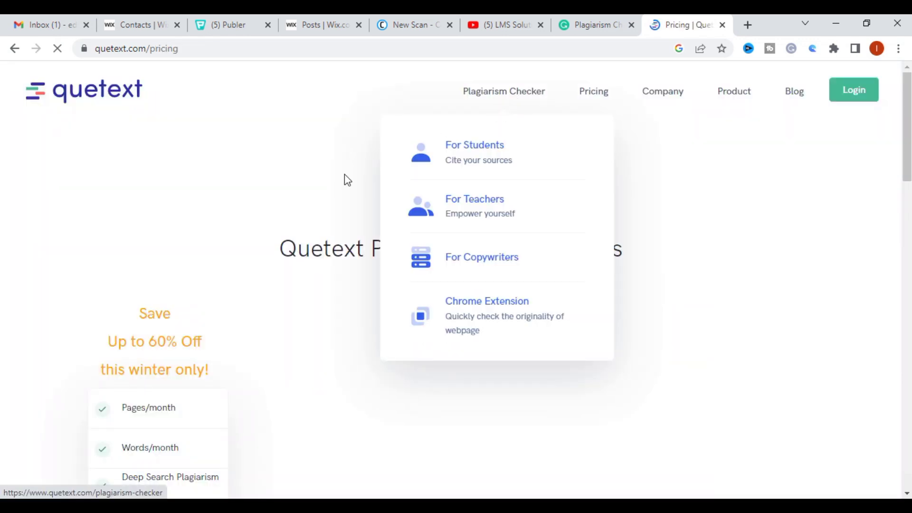
scroll(245, 221, down, 4)
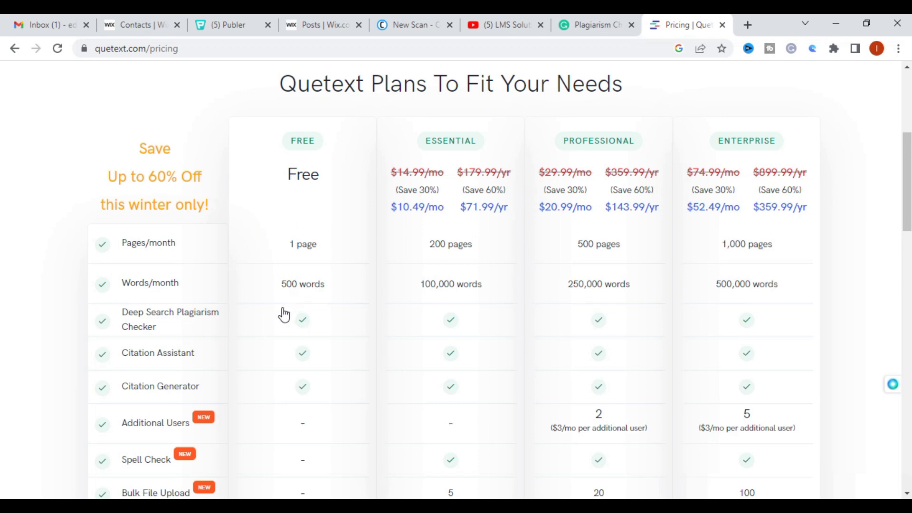
scroll(489, 245, down, 5)
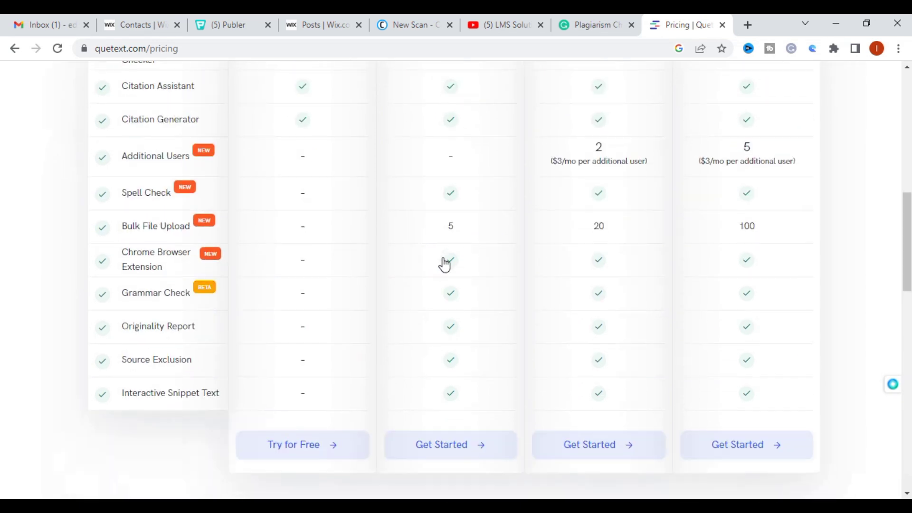
scroll(345, 290, up, 5)
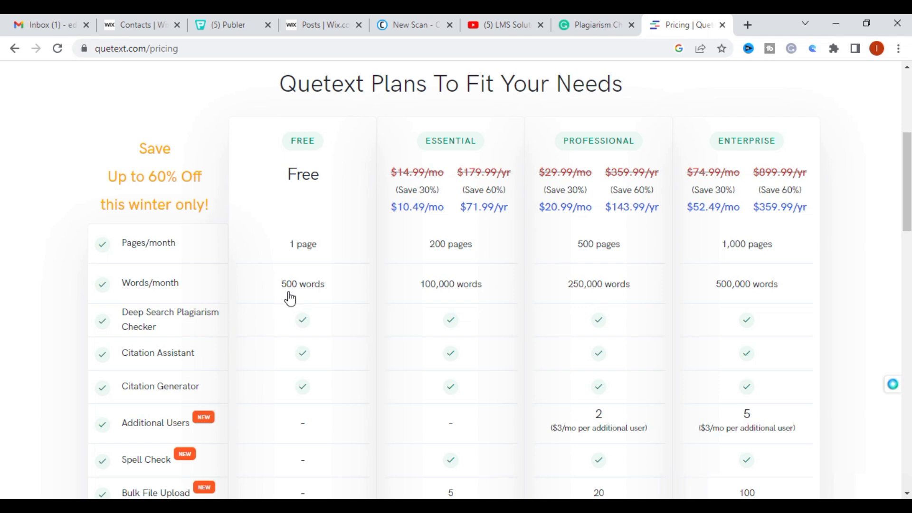
scroll(288, 297, down, 2)
scroll(284, 295, up, 2)
click(13, 48)
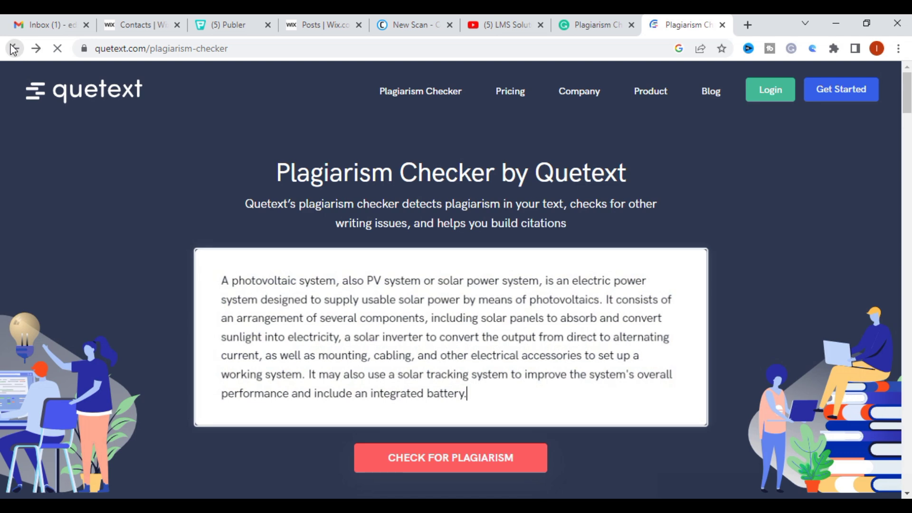
- Return to the Google results and open the SmallSeoTools.com Free Plagiarism Checker link
click(14, 49)
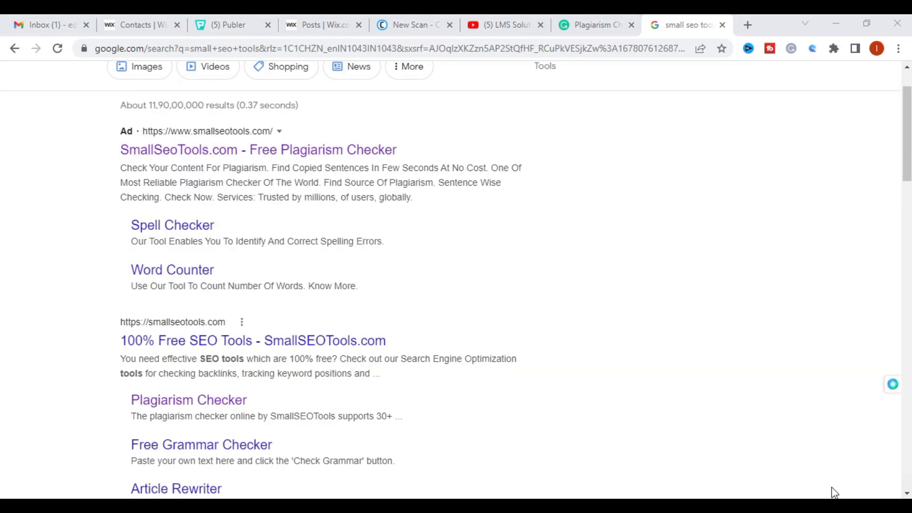
click(255, 151)
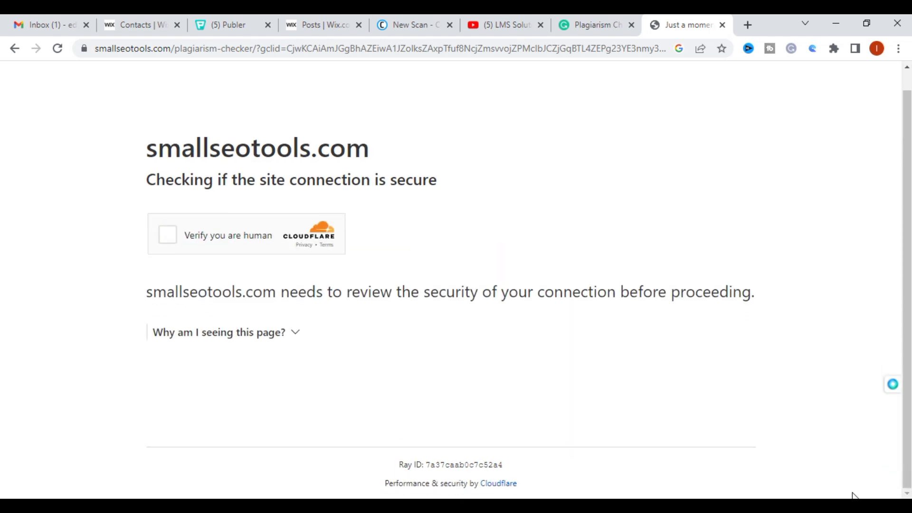
- Pass Cloudflare's 'Verify you are human' check and look over SmallSEOTools' Plagiarism Checker page
click(168, 235)
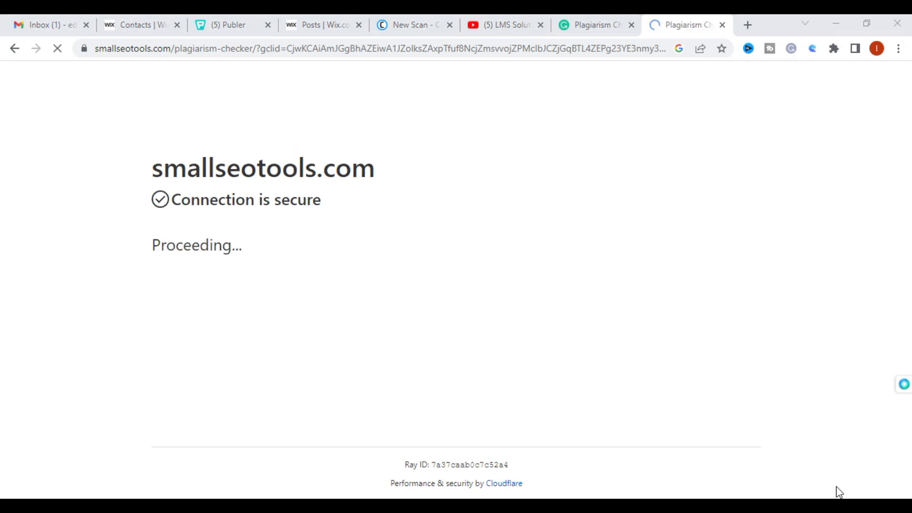
scroll(261, 366, down, 4)
scroll(213, 380, up, 4)
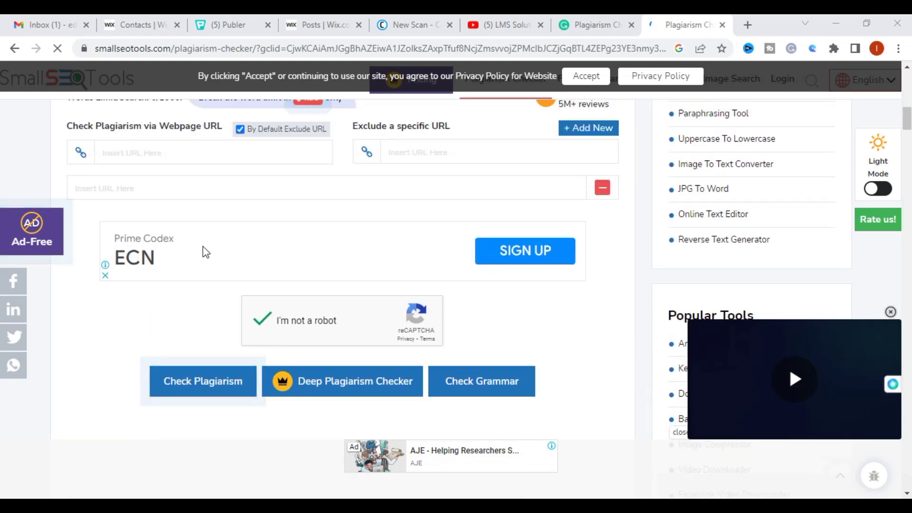
scroll(143, 199, up, 1)
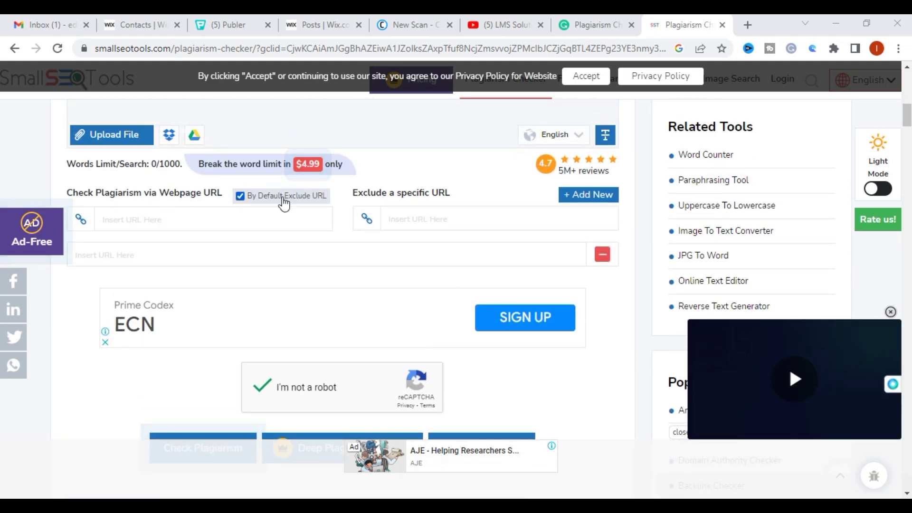
scroll(240, 212, down, 1)
scroll(414, 212, down, 2)
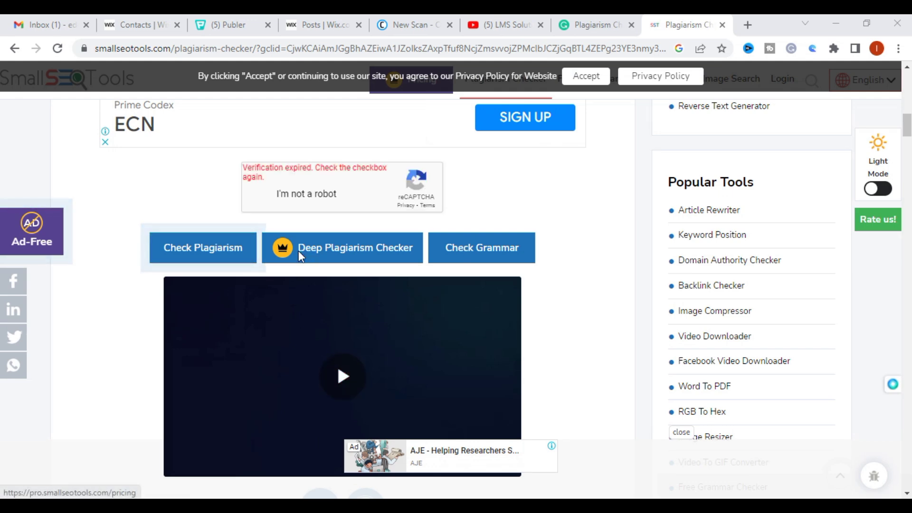
scroll(121, 244, up, 2)
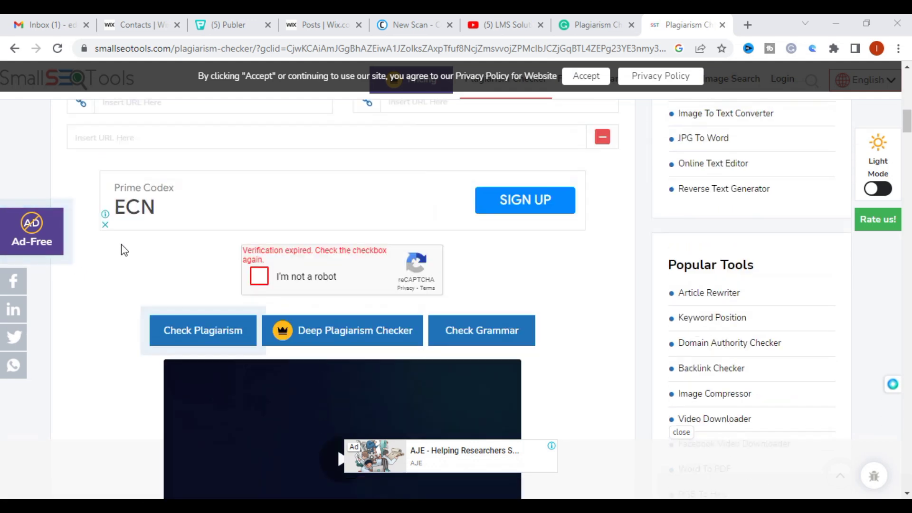
scroll(119, 249, down, 10)
scroll(118, 256, up, 3)
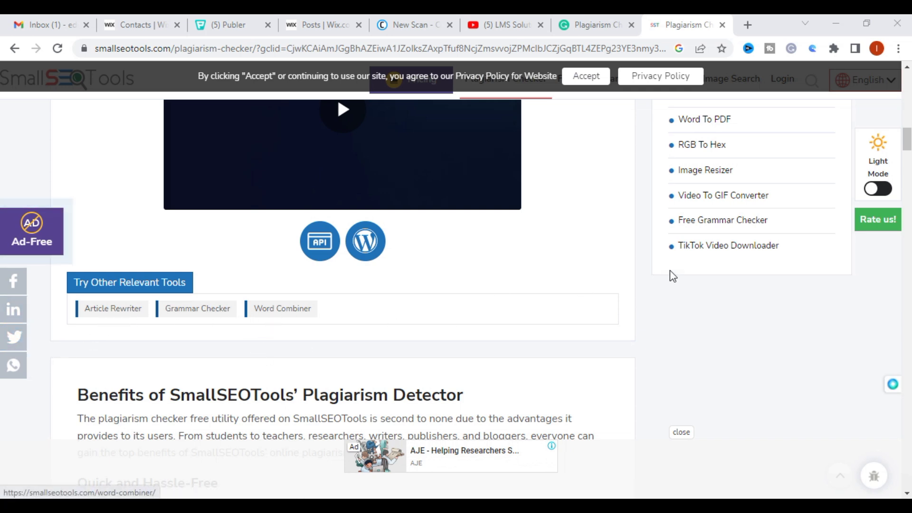
scroll(711, 229, up, 10)
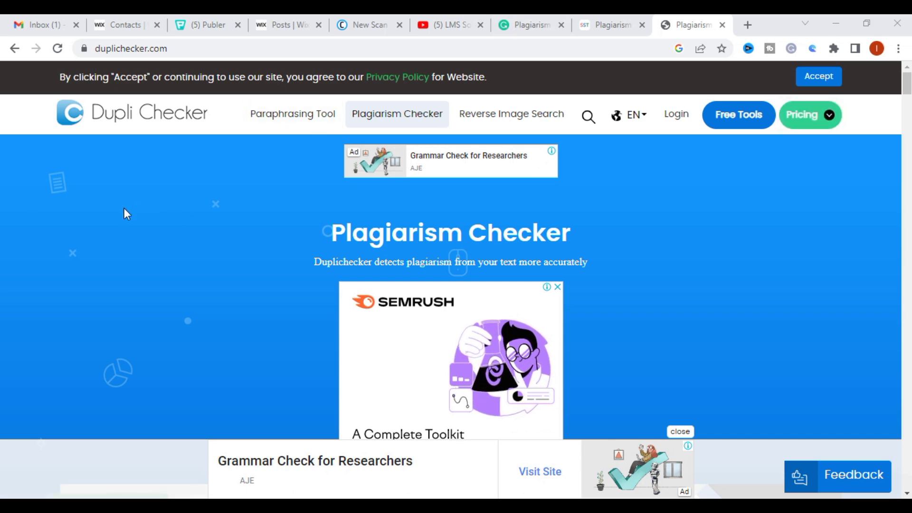
- Paste the 89-word photovoltaic paragraph from the BASICS OF PV document into Duplichecker's text box
scroll(124, 212, down, 10)
scroll(76, 244, up, 4)
click(136, 238)
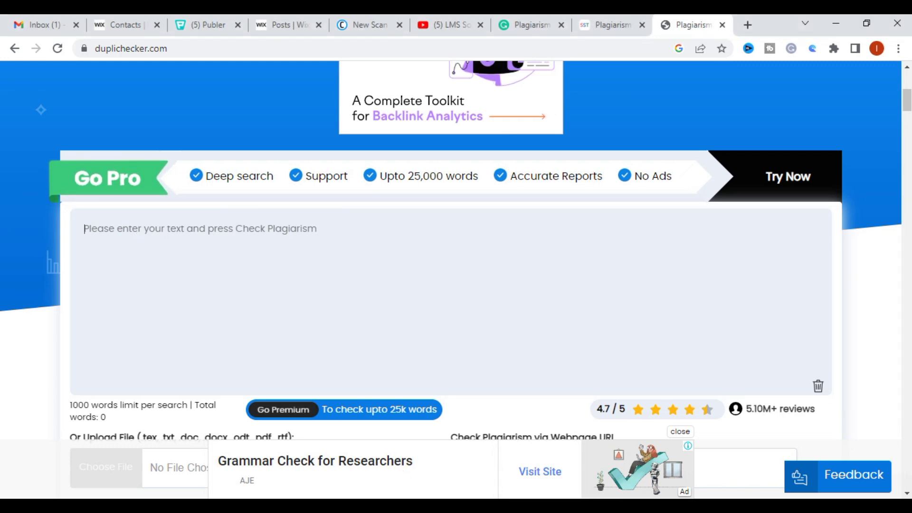
mouse_move(627, 432)
click(528, 480)
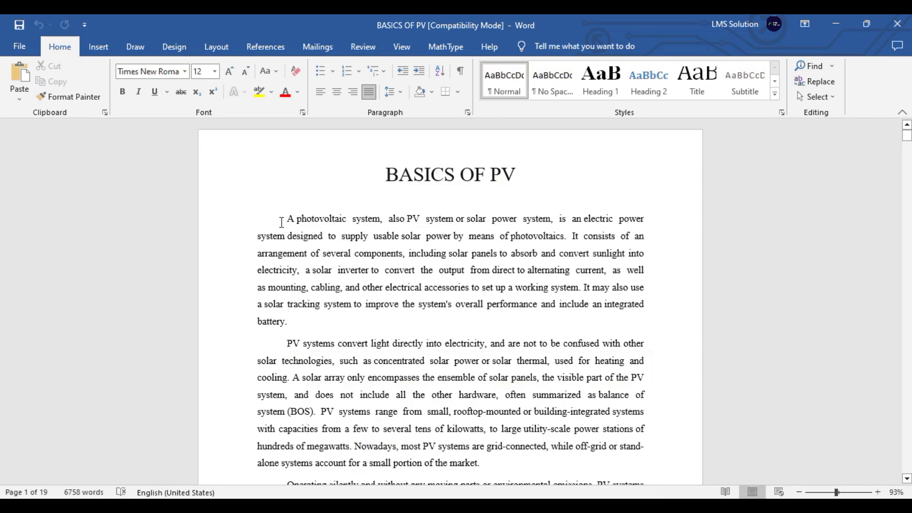
key(alt+Tab)
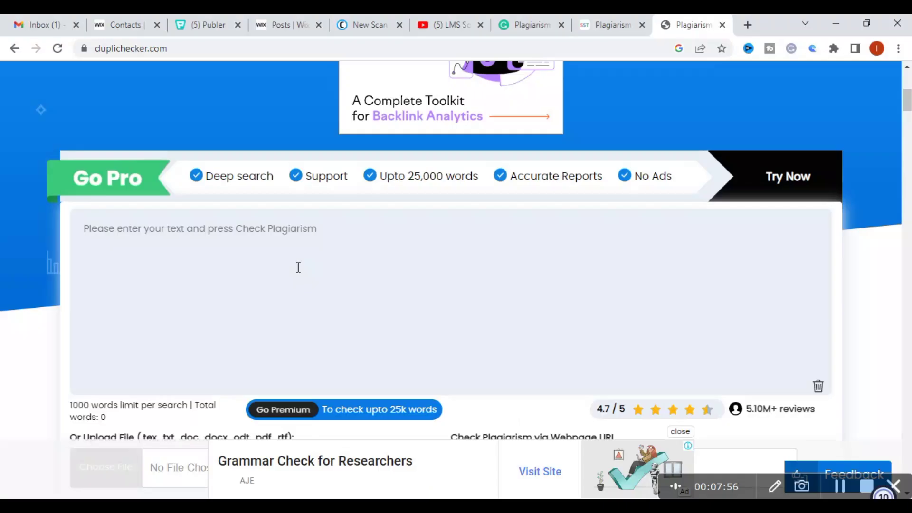
click(298, 267)
key(ctrl+v)
- Tick the reCAPTCHA 'not a robot' box and start the Duplichecker plagiarism check
scroll(296, 285, down, 4)
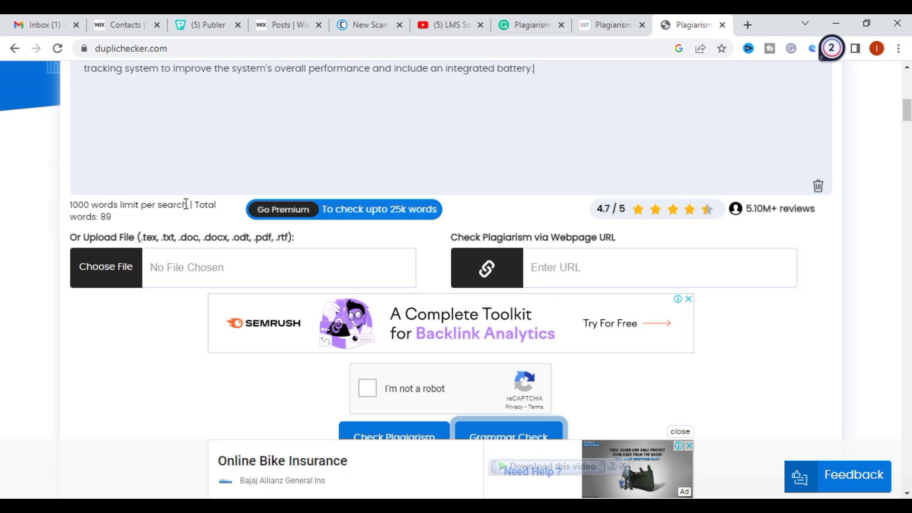
scroll(256, 281, up, 3)
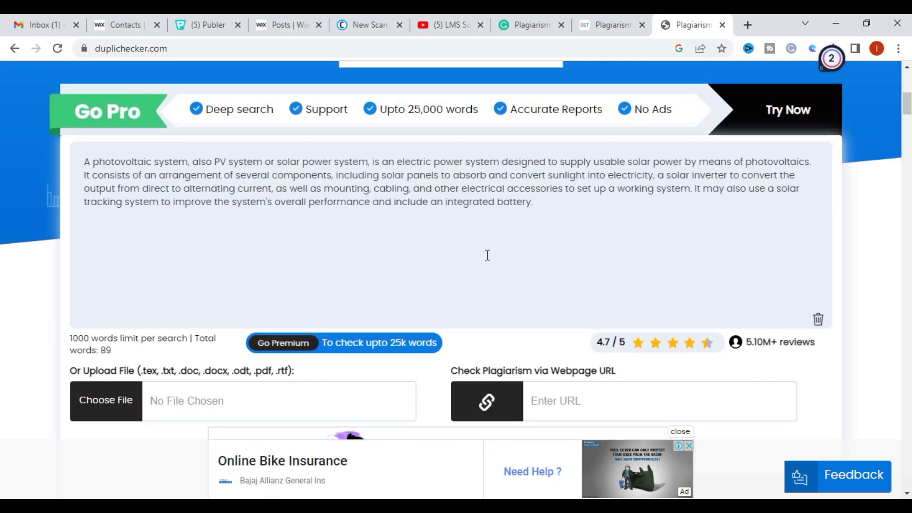
scroll(486, 255, down, 4)
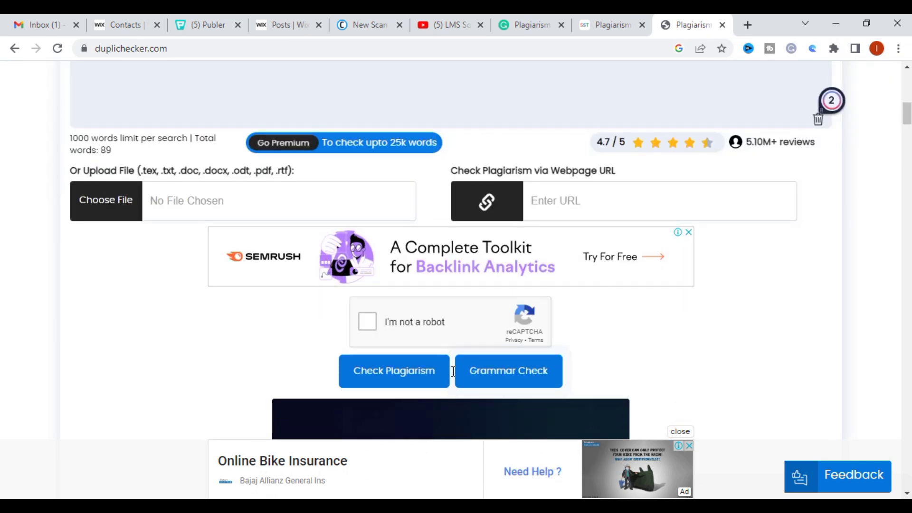
click(367, 321)
click(387, 374)
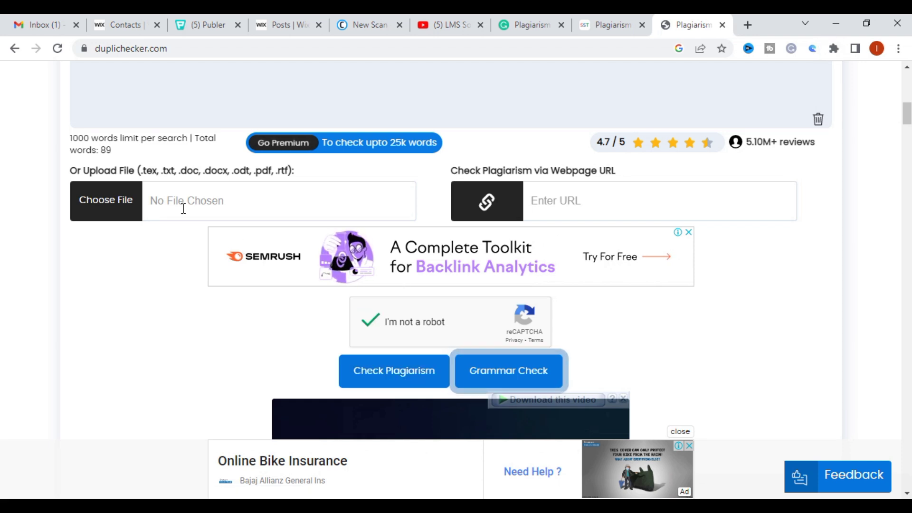
click(387, 382)
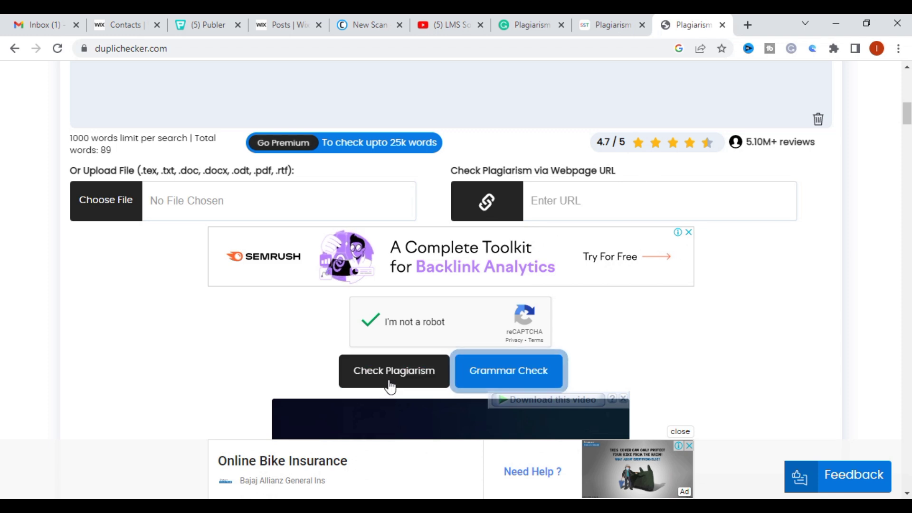
click(389, 376)
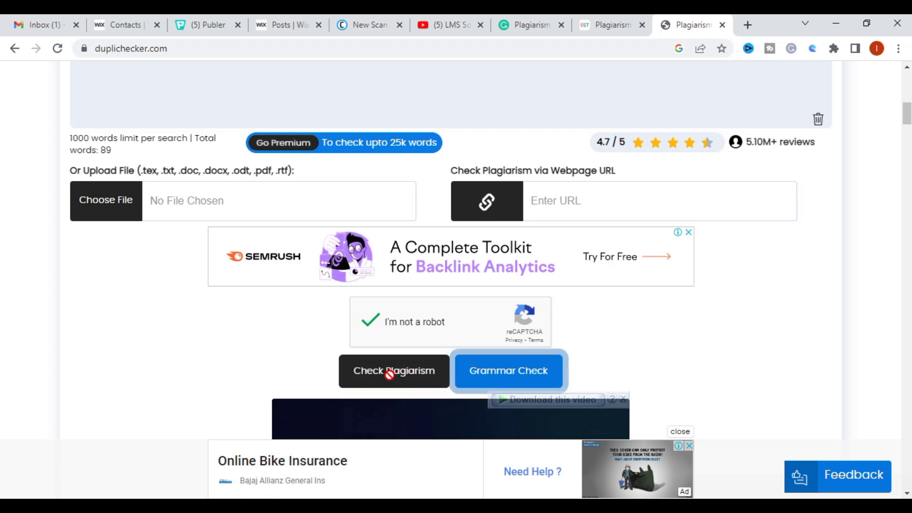
- Wait out the unresponsive-page dialog and review the report: 100% plagiarism, 3 sources, Wikipedia top at 50%
click(494, 191)
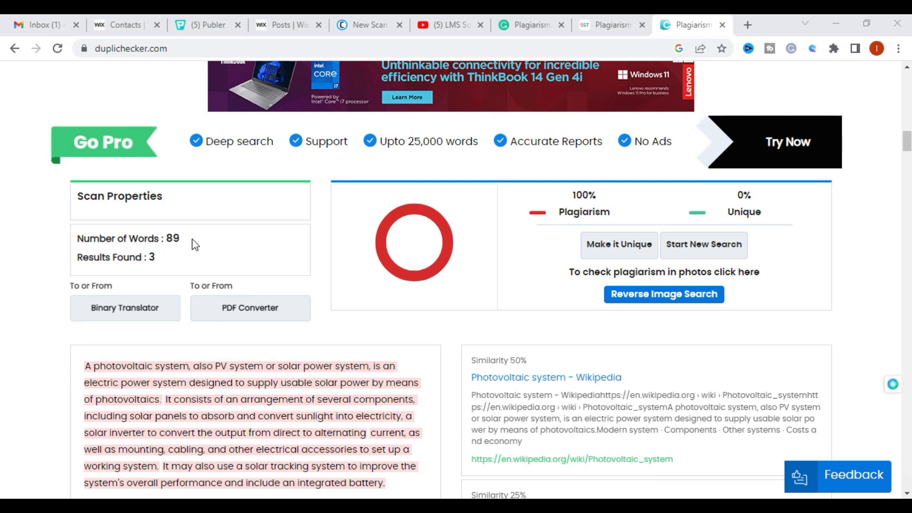
scroll(149, 247, down, 1)
scroll(612, 147, down, 4)
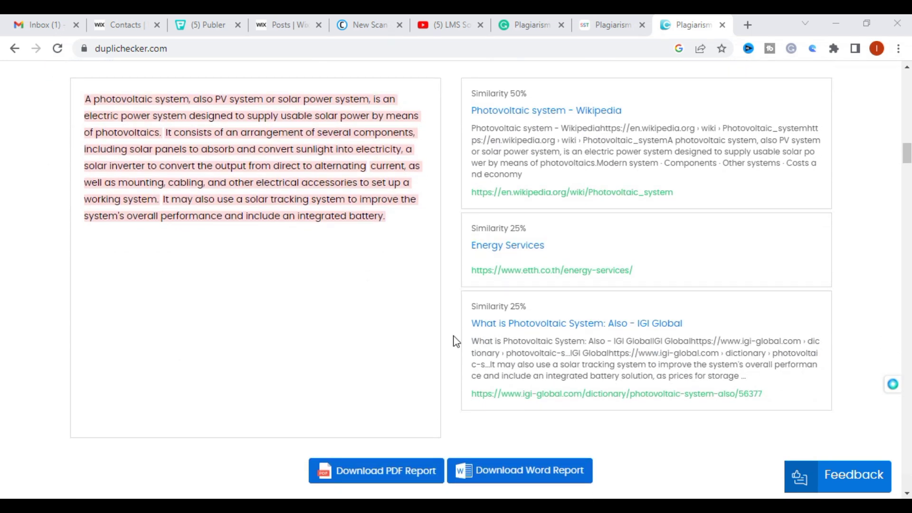
scroll(532, 321, up, 1)
scroll(531, 320, up, 4)
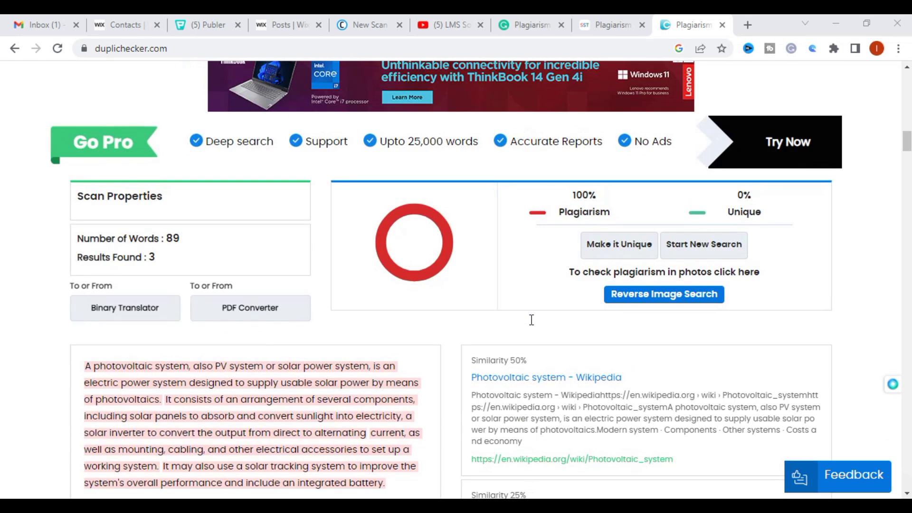
scroll(525, 328, up, 2)
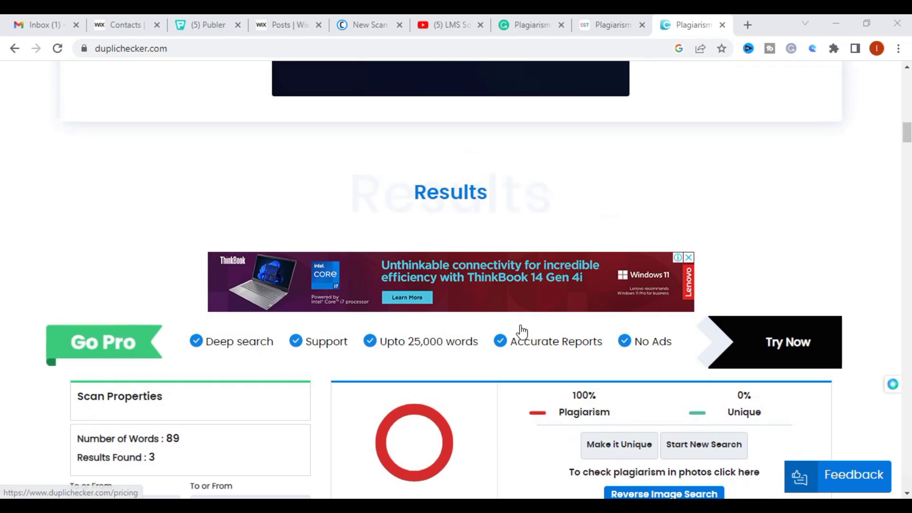